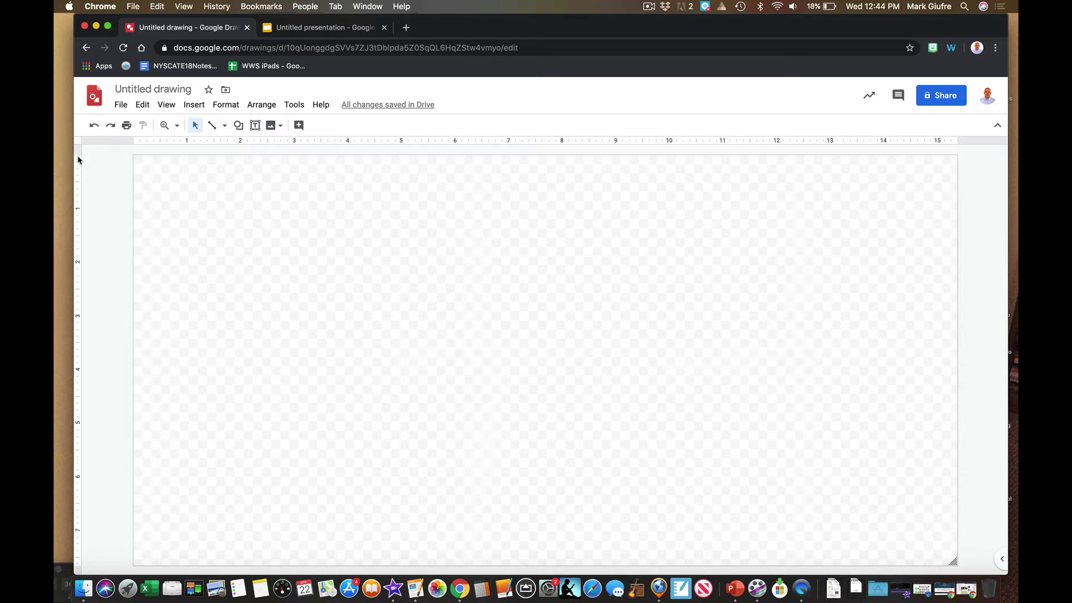
Upload the Game Test 1.jpg board image from the computer into the drawing
left_click(188, 106)
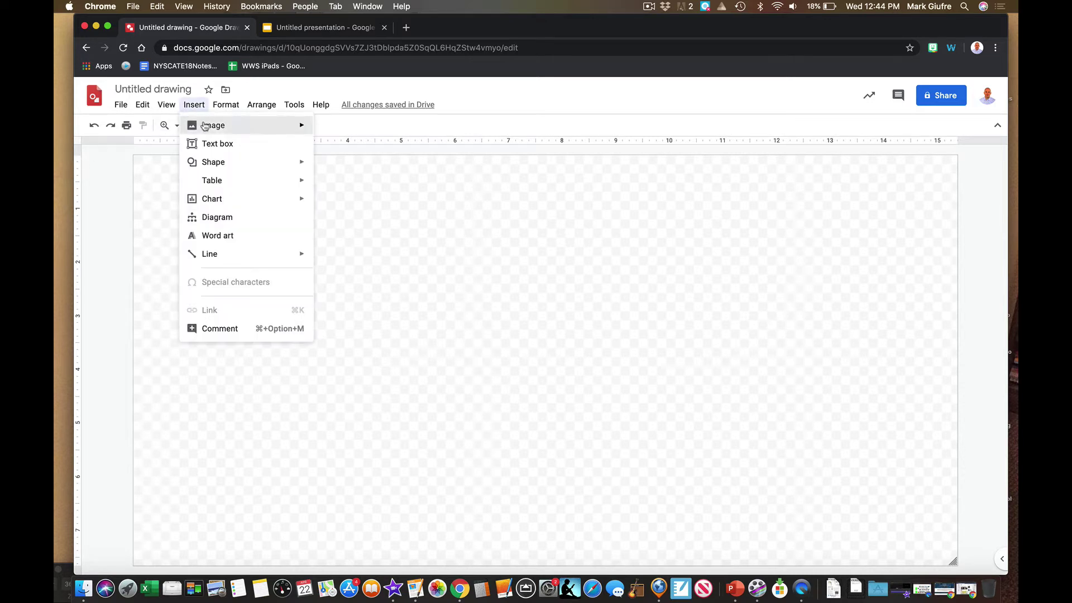
mouse_move(205, 126)
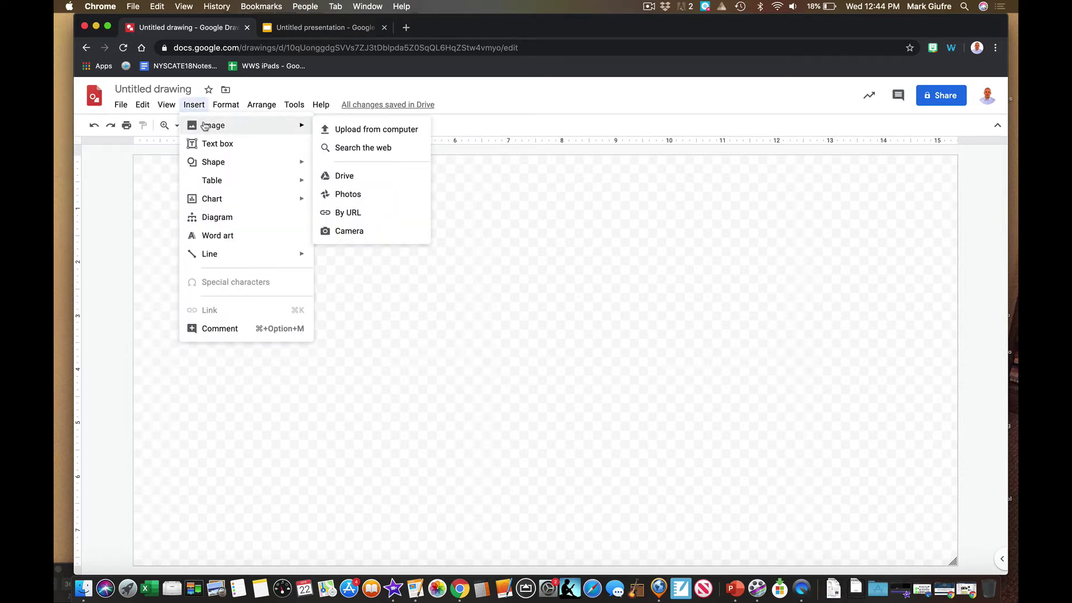
left_click(360, 132)
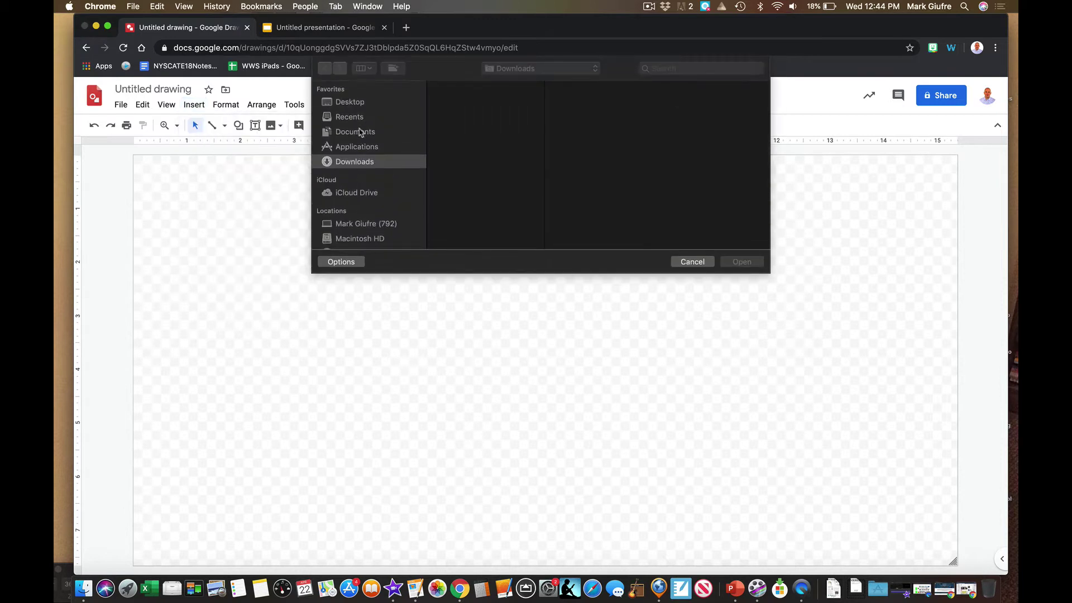
left_click(517, 133)
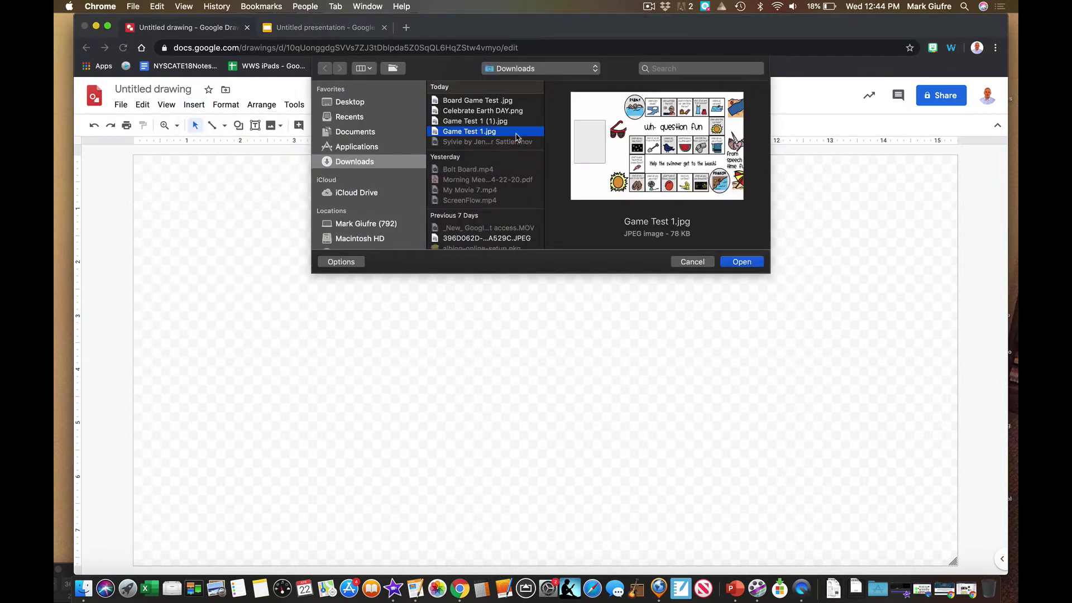
left_click(731, 262)
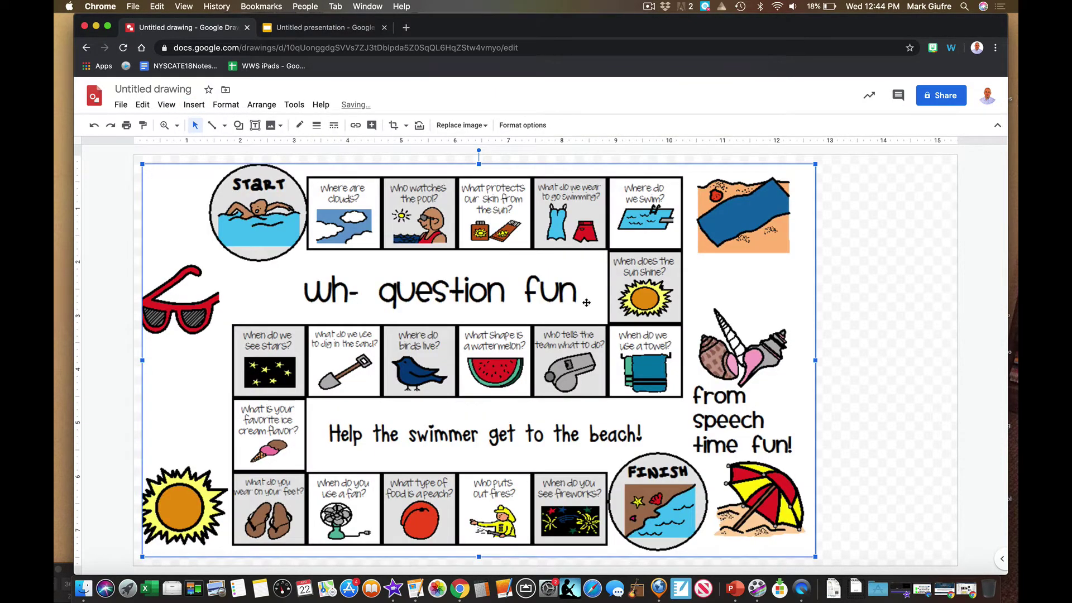
Resize the board image and position it on the right side of the canvas
left_click_drag(143, 557, 200, 524)
left_click_drag(479, 438, 605, 441)
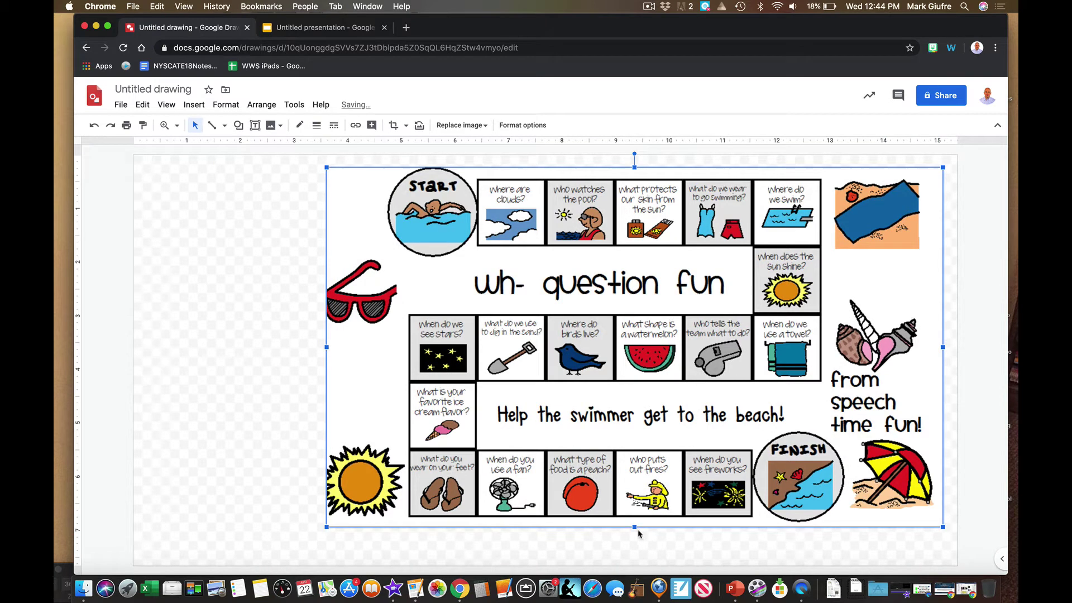
left_click_drag(634, 527, 636, 553)
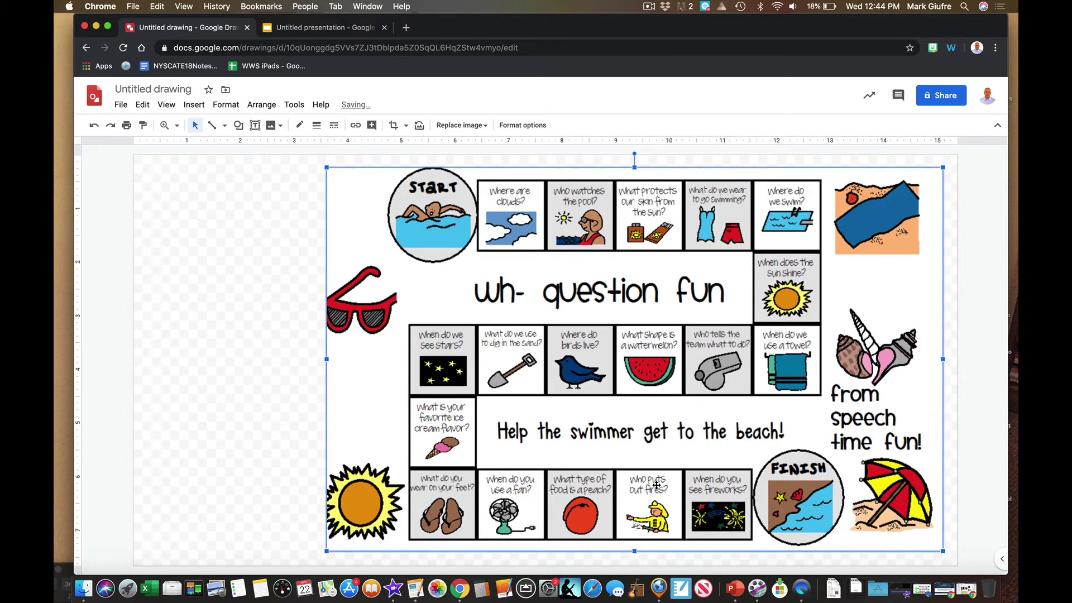
left_click_drag(653, 486, 656, 488)
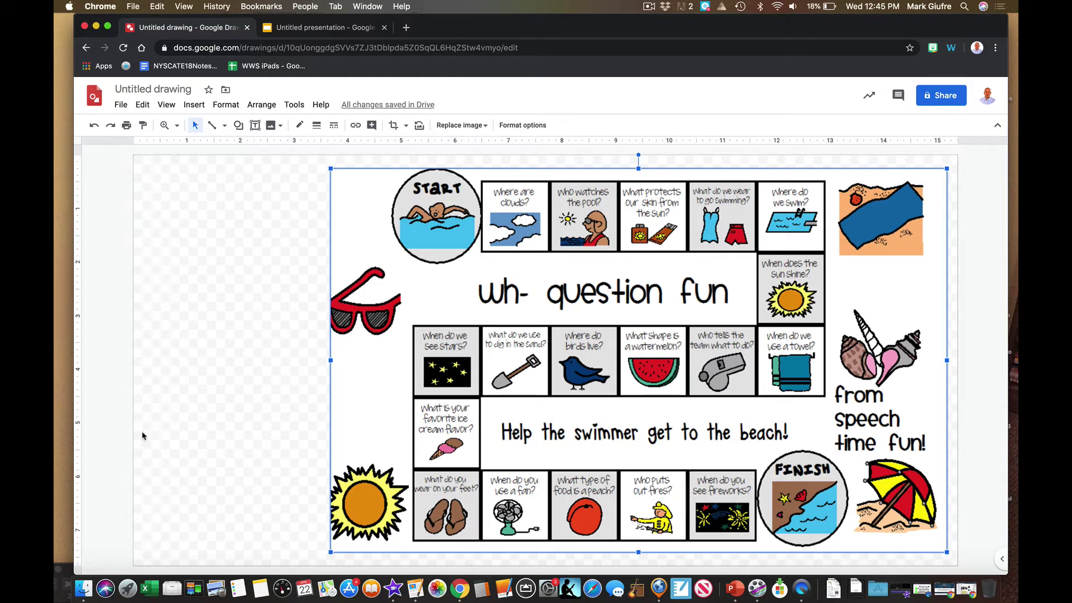
left_click(221, 358)
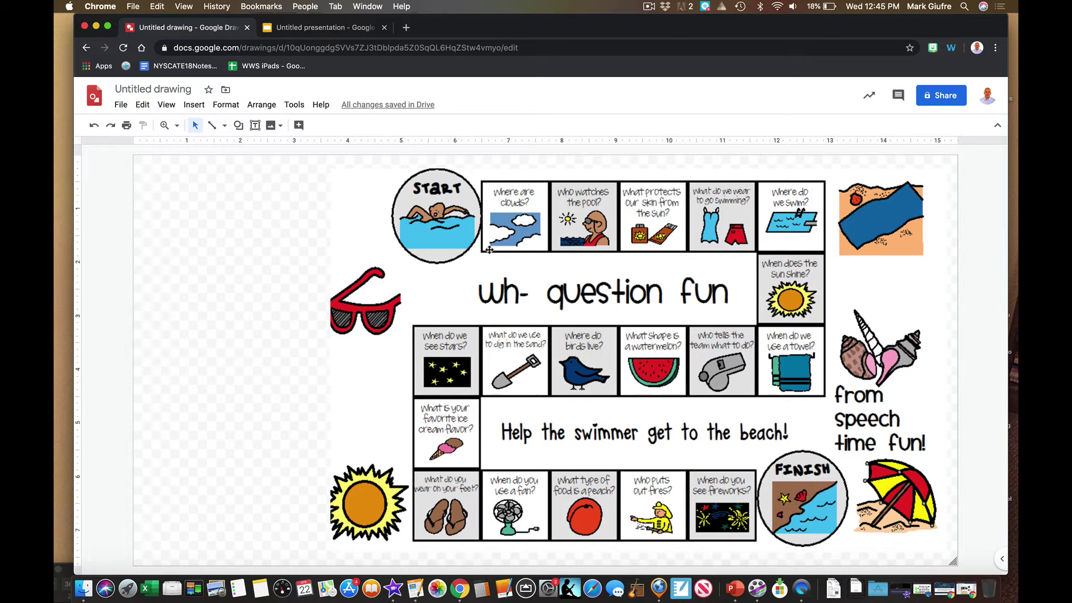
left_click(194, 105)
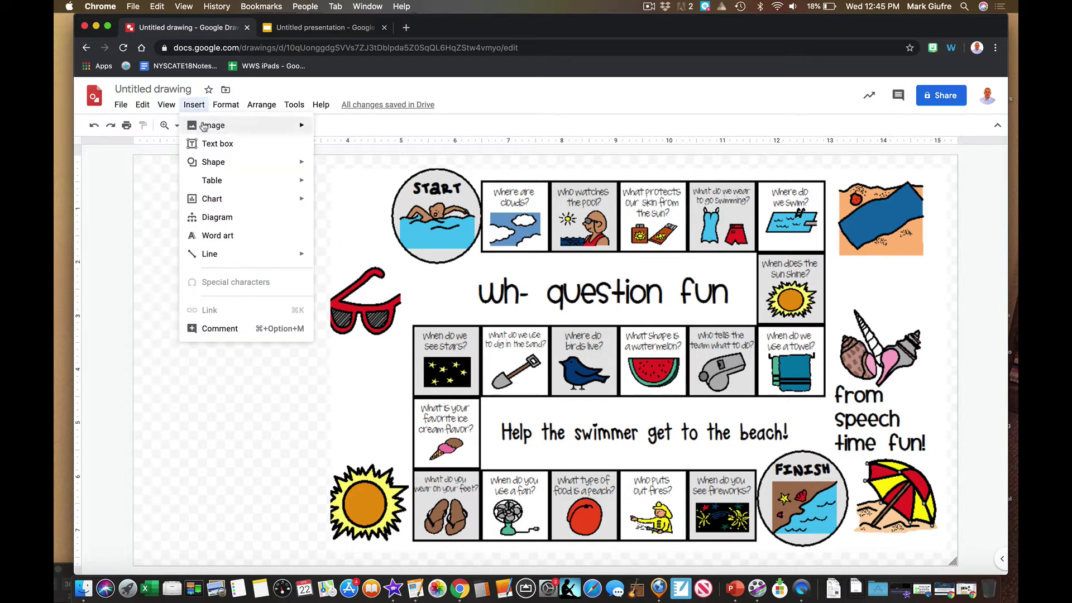
Insert a red game piece from a web search for 'game piece' and shrink it to token size
mouse_move(203, 127)
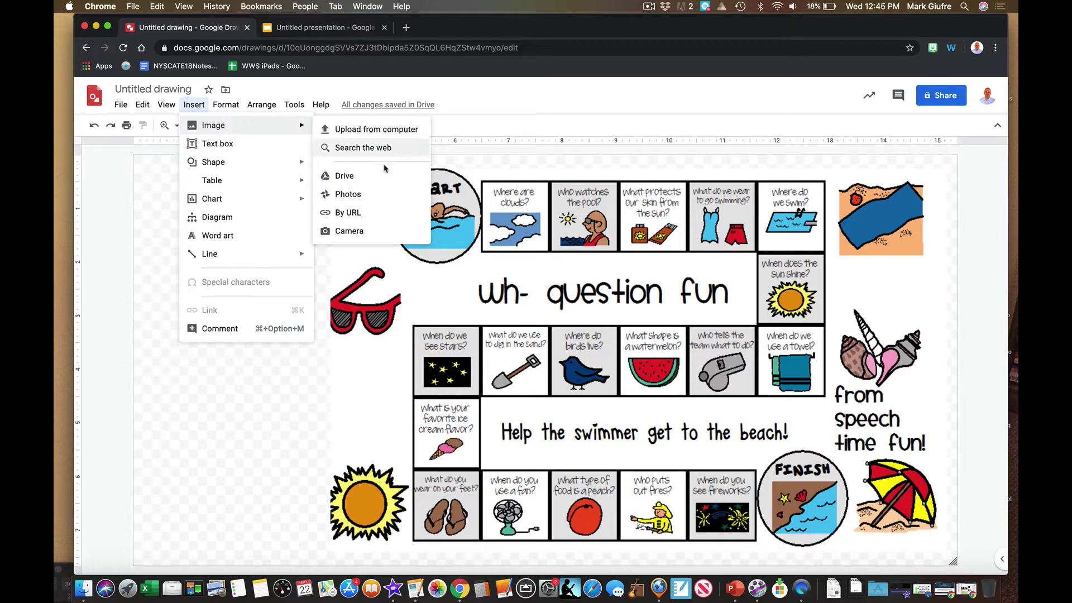
left_click(352, 146)
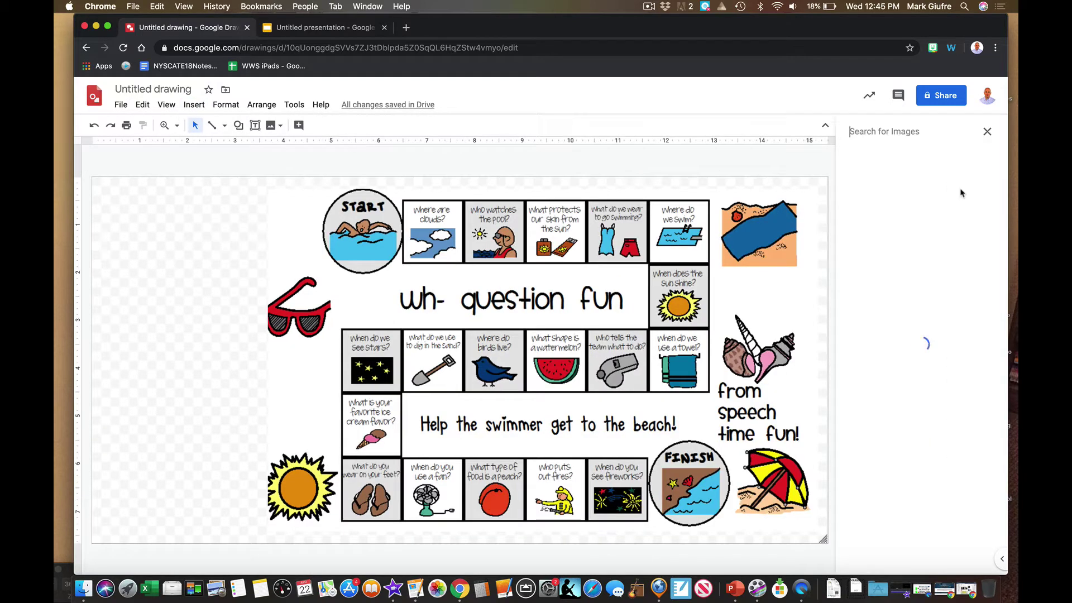
type("game piece")
key("Return")
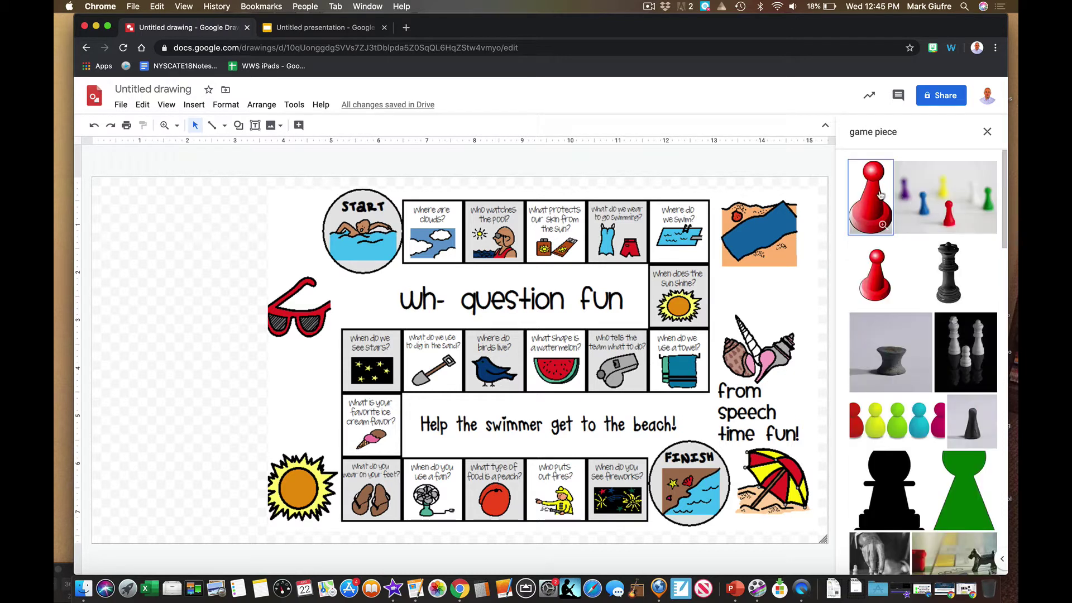
left_click(880, 194)
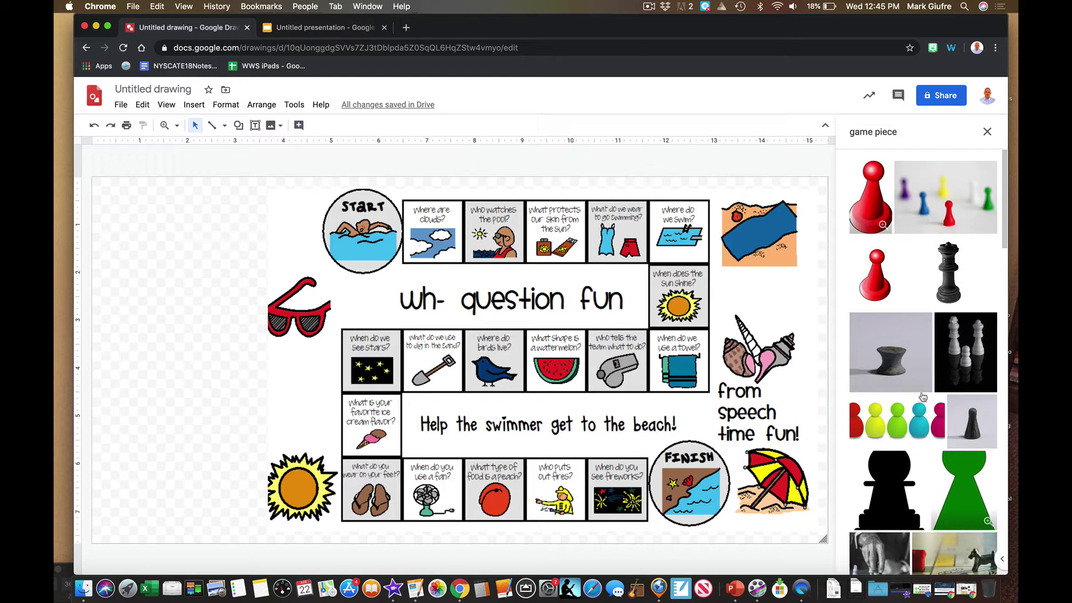
left_click(855, 167)
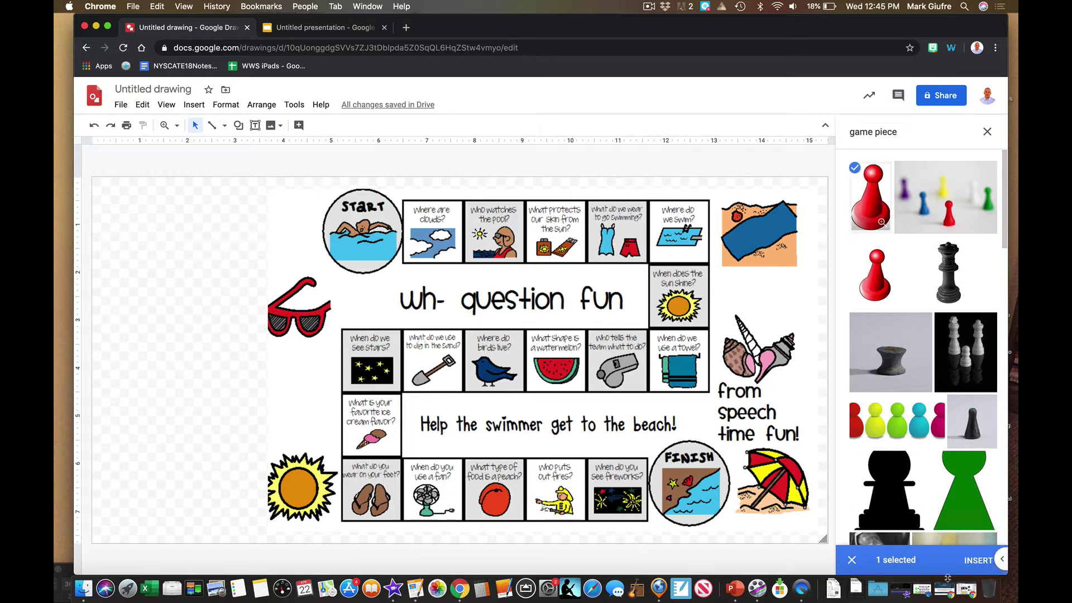
left_click(981, 561)
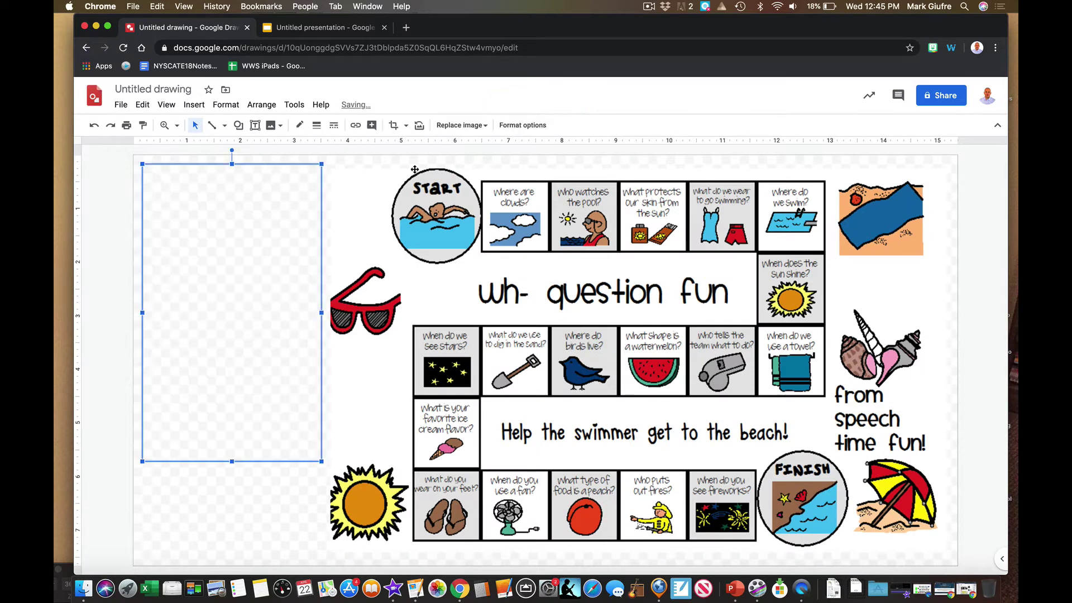
left_click_drag(322, 462, 182, 176)
Insert a green game piece from the same search and shrink it beside the red one
left_click(196, 103)
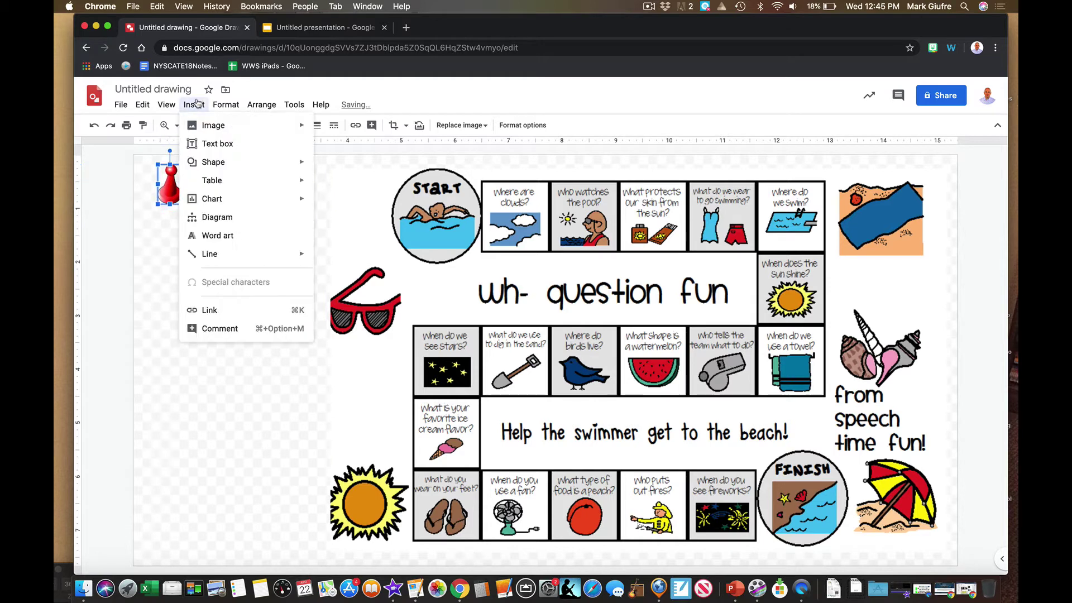
mouse_move(251, 125)
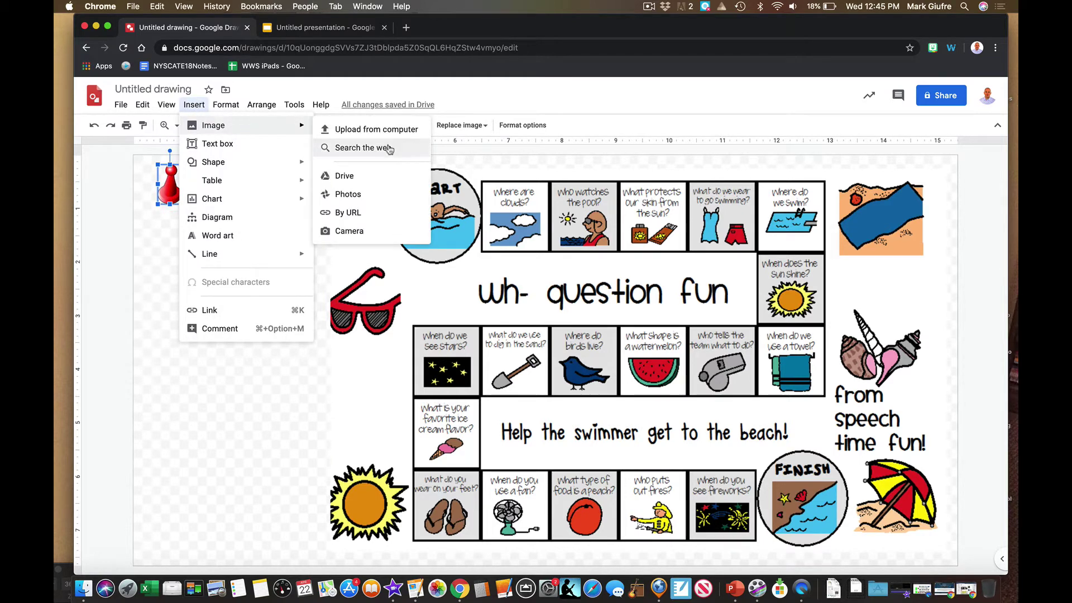
left_click(389, 148)
left_click(964, 491)
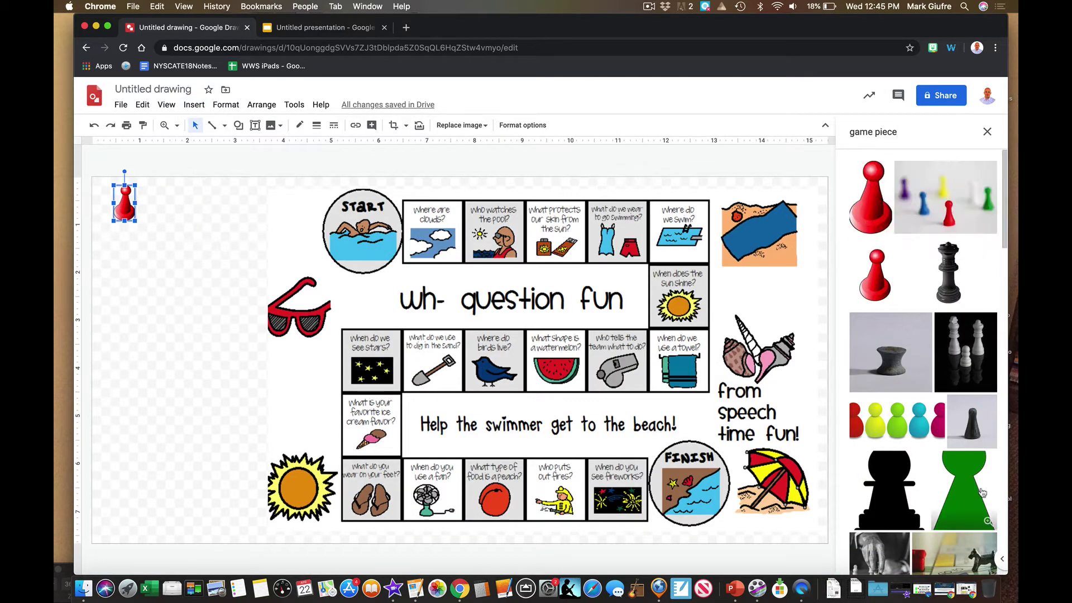
left_click(974, 560)
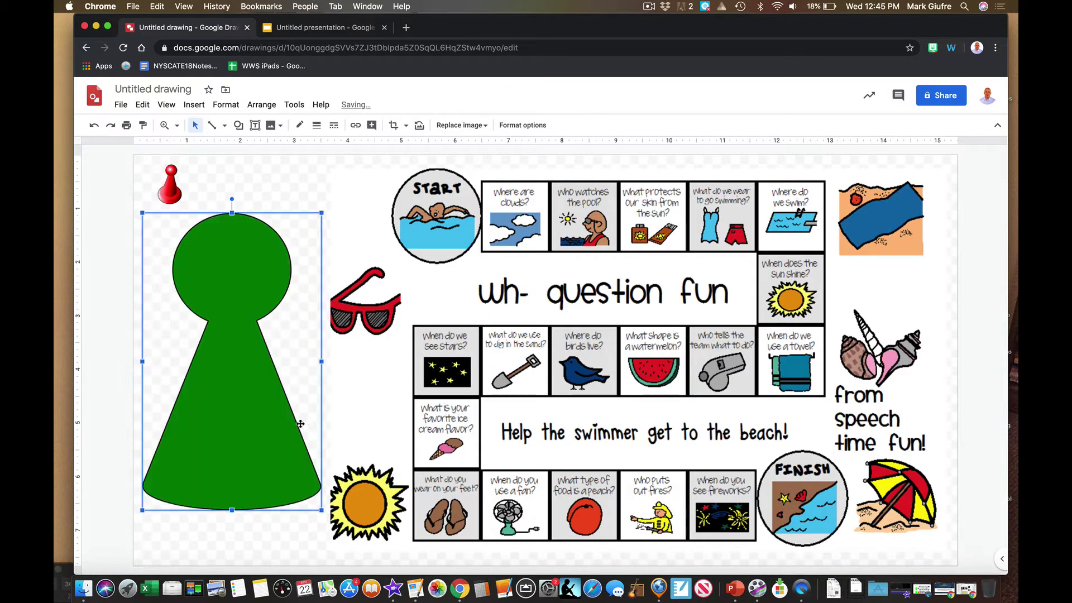
left_click_drag(321, 505, 220, 191)
left_click(406, 228)
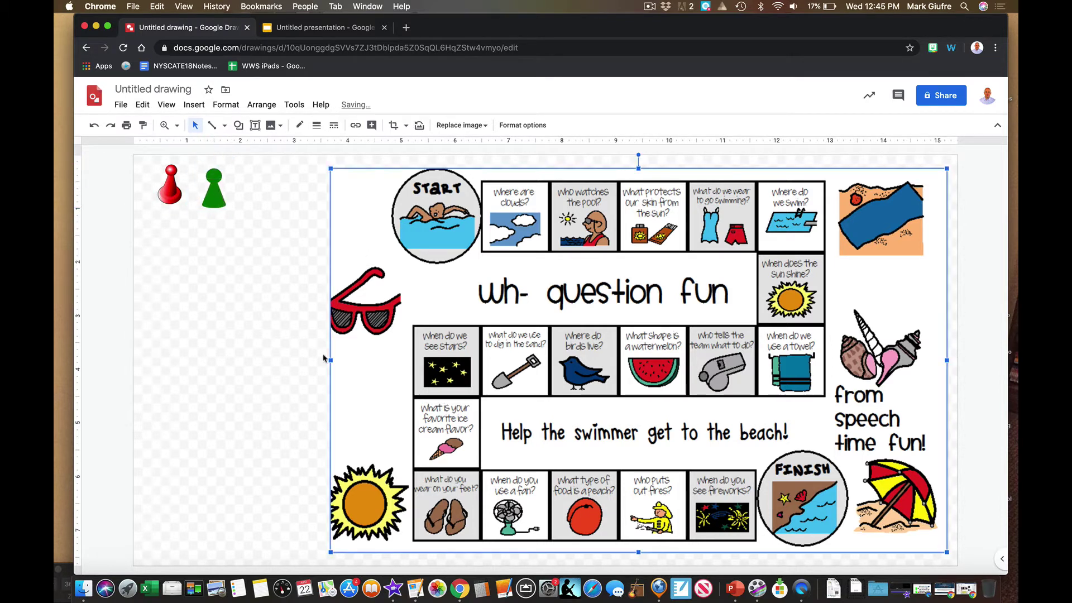
left_click(216, 245)
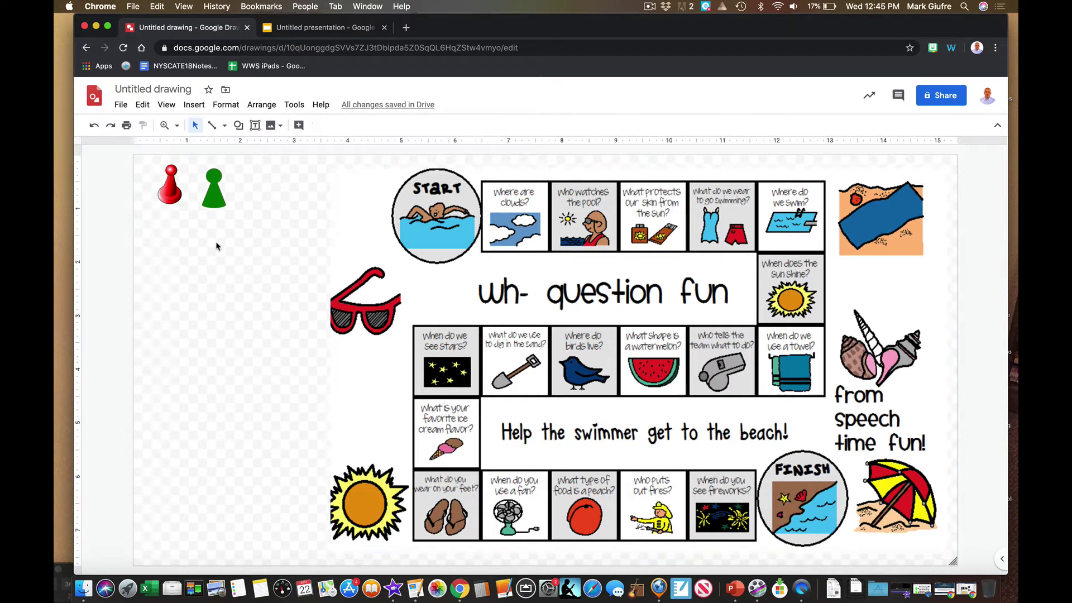
Nudge the green pawn up so it sits level with the red pawn
left_click(219, 190)
left_click_drag(219, 186, 219, 179)
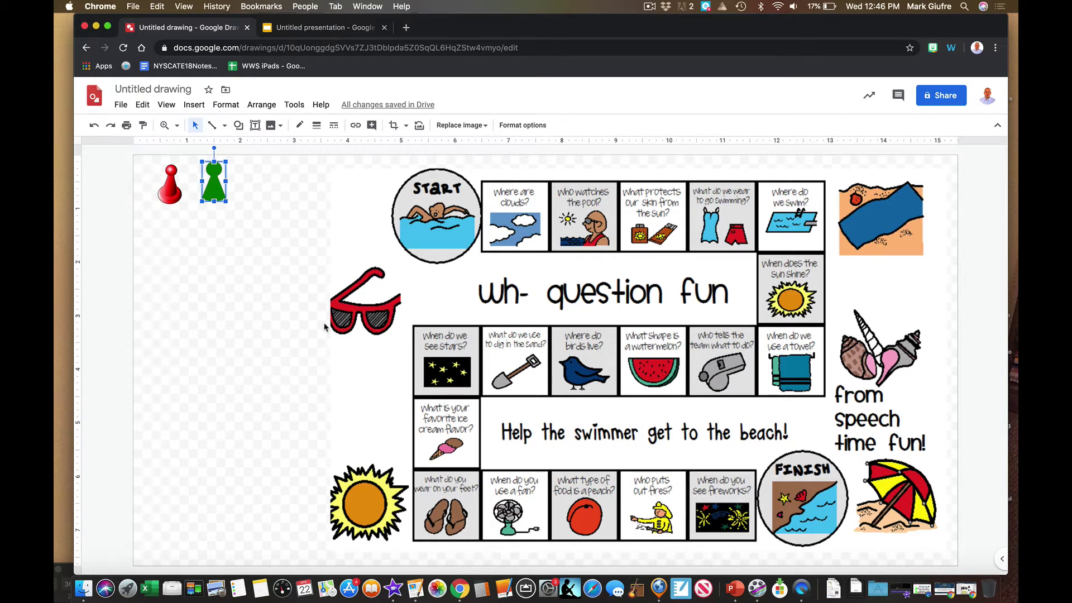
left_click(232, 325)
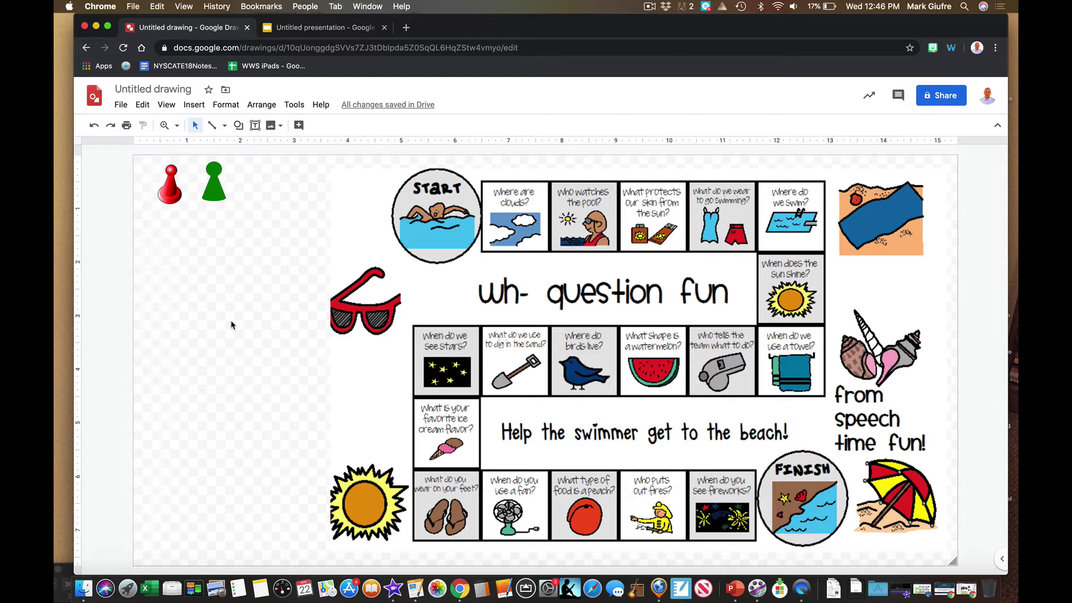
left_click(255, 126)
Add a text box below the pawns with the pasted card-move instruction sentence
left_click_drag(160, 236, 289, 297)
type("Click below and move card to pile under arrow to reaveal your number to move")
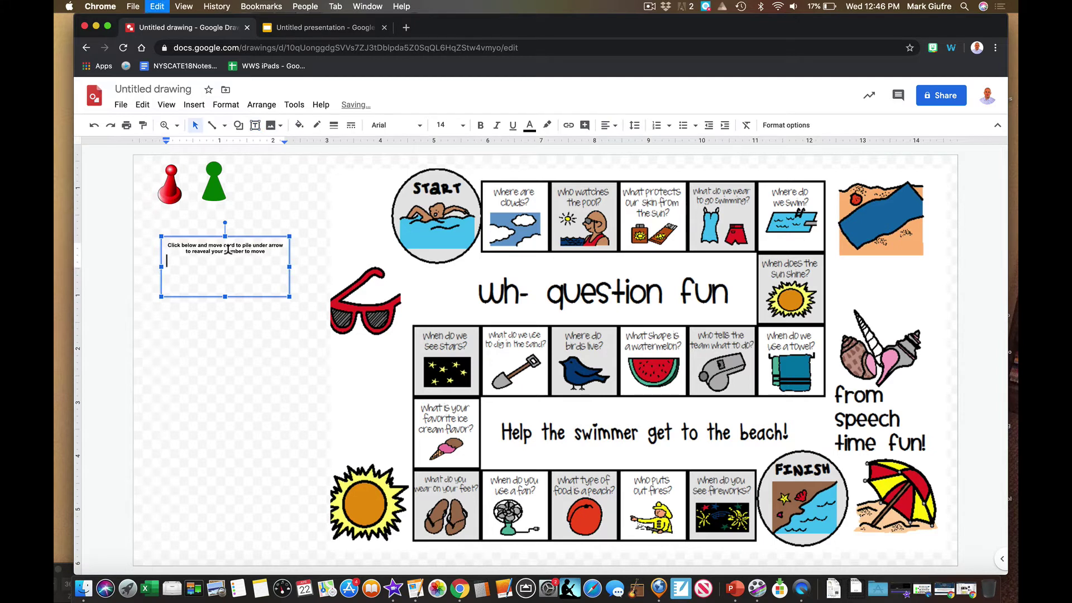
left_click_drag(224, 282, 226, 266)
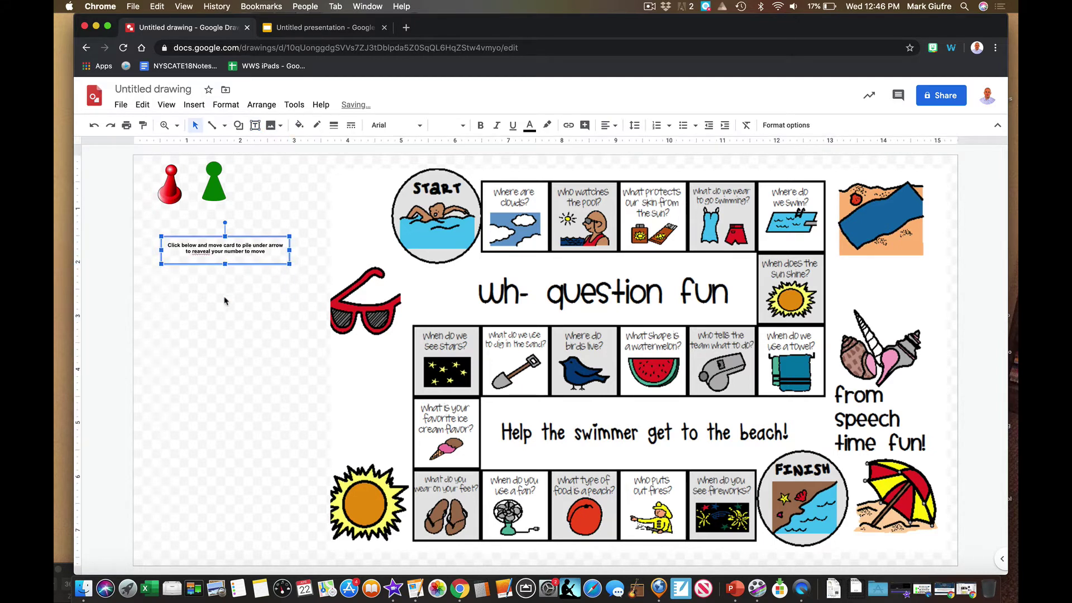
Correct the typo 'reaveal' to 'reveal' in the instruction text
left_click(214, 248)
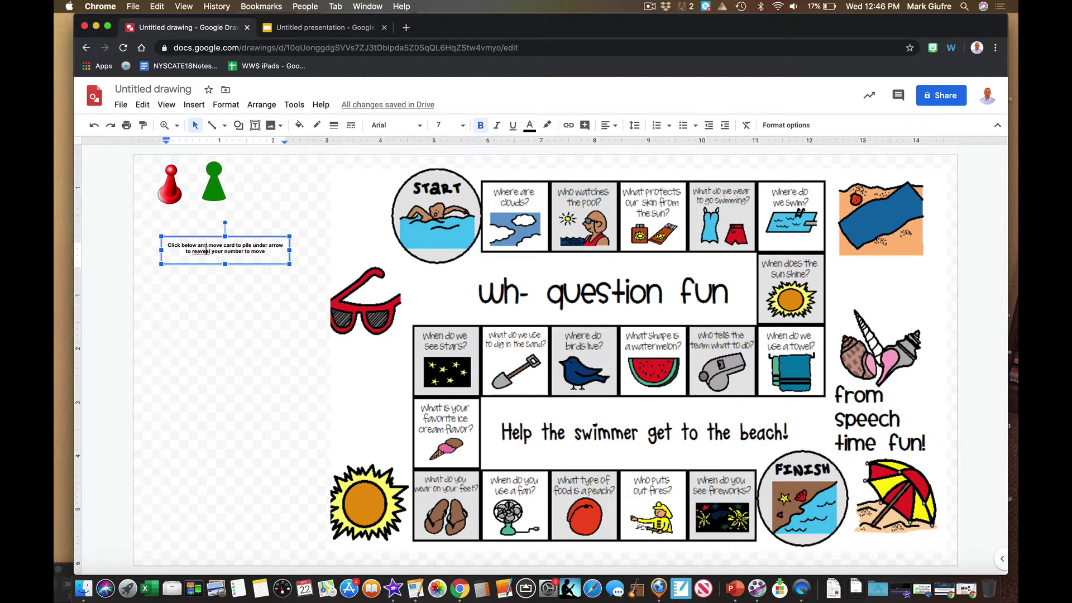
key("BackSpace")
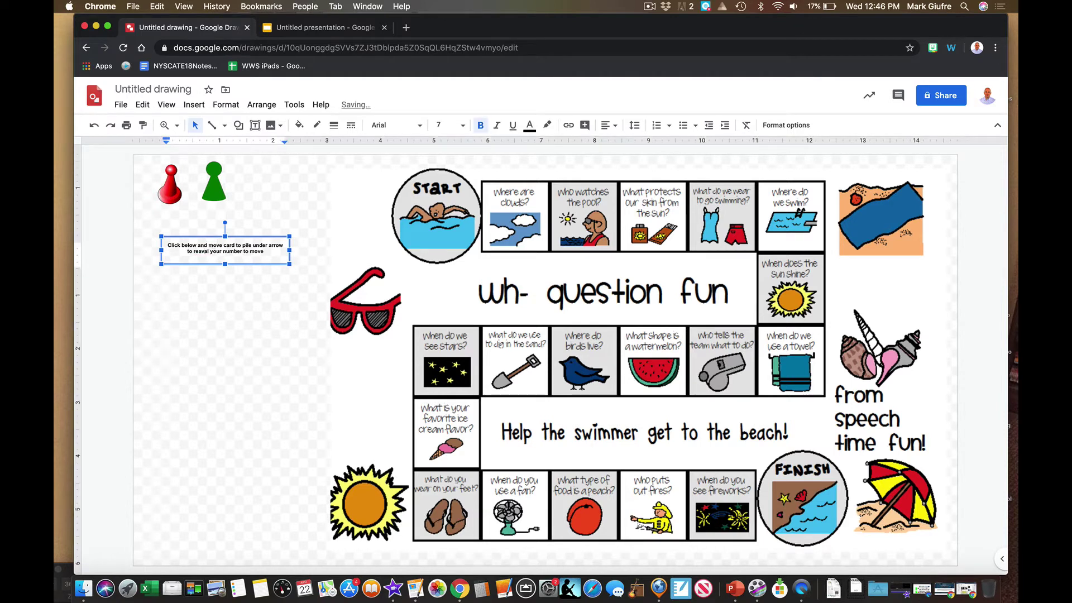
key("BackSpace")
key("BackSpace")
type("ve")
left_click(213, 301)
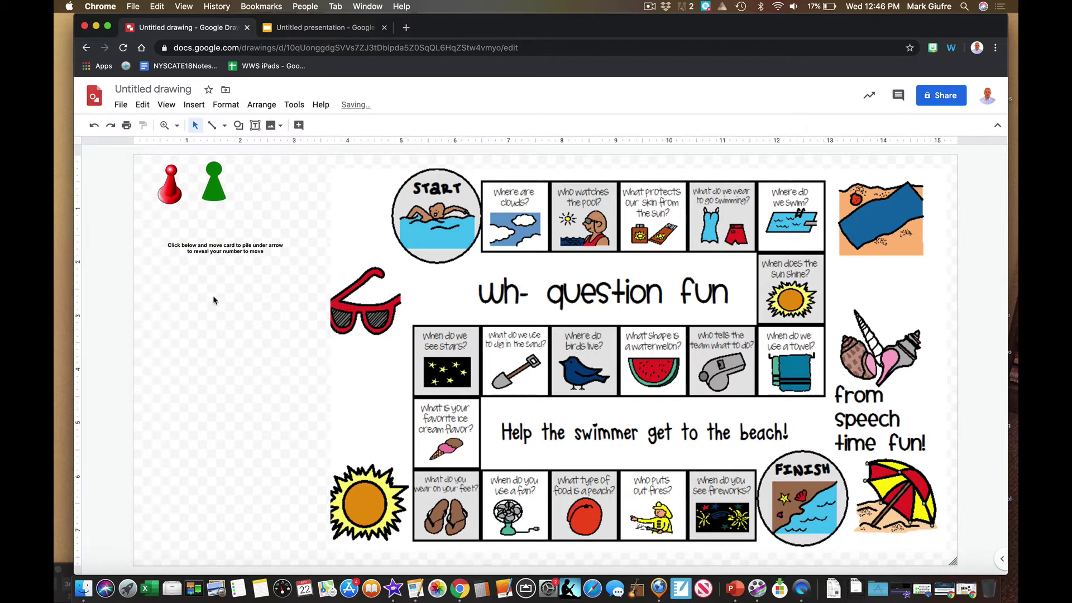
Draw a rectangle card under the instructions and place a duplicate below it
left_click(244, 131)
mouse_move(249, 147)
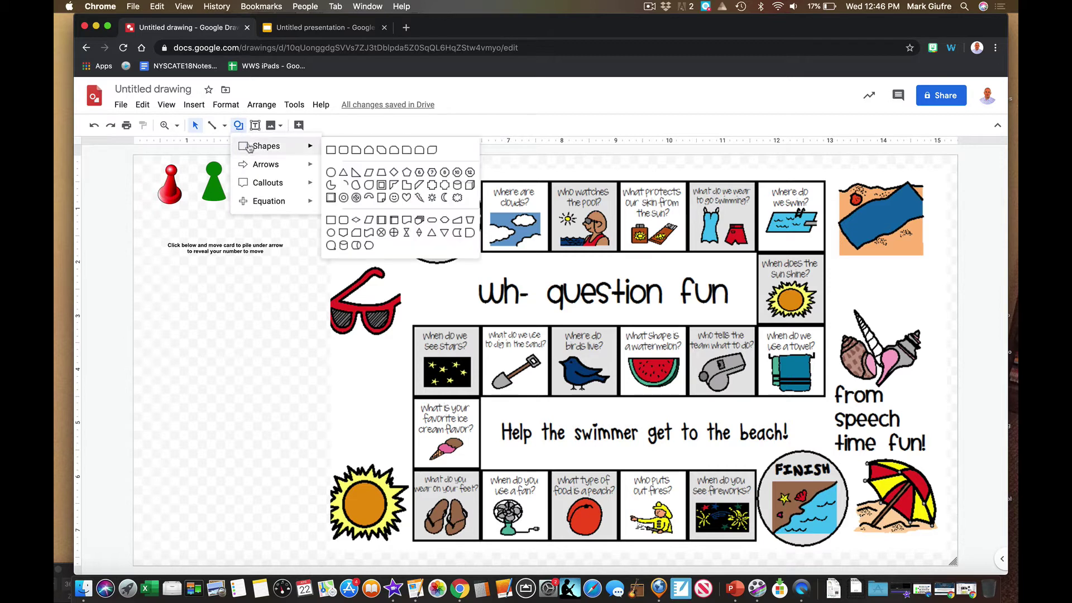
left_click(327, 151)
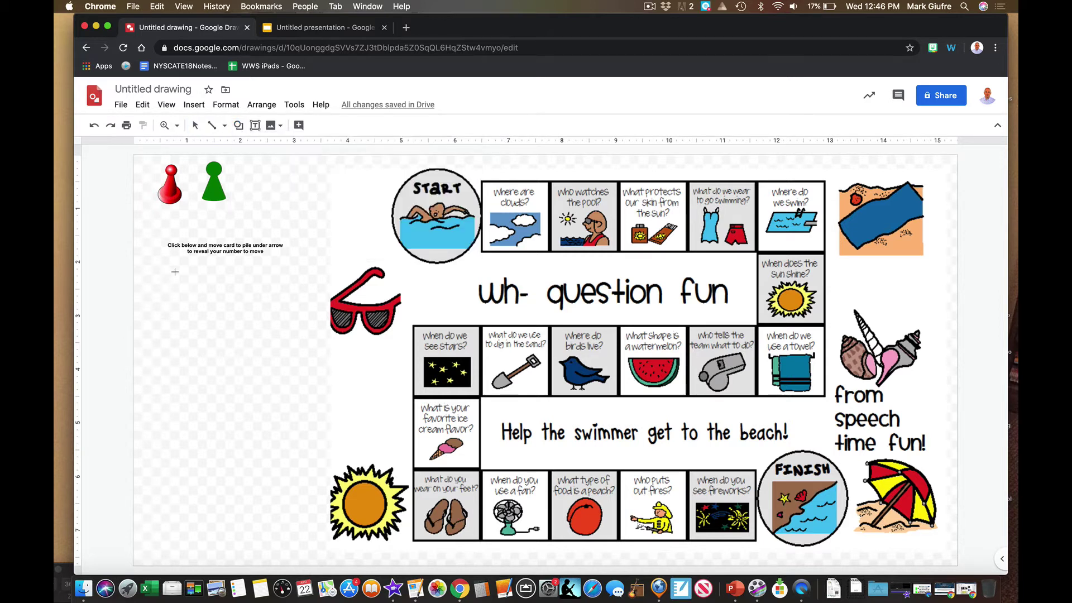
left_click_drag(177, 270, 224, 367)
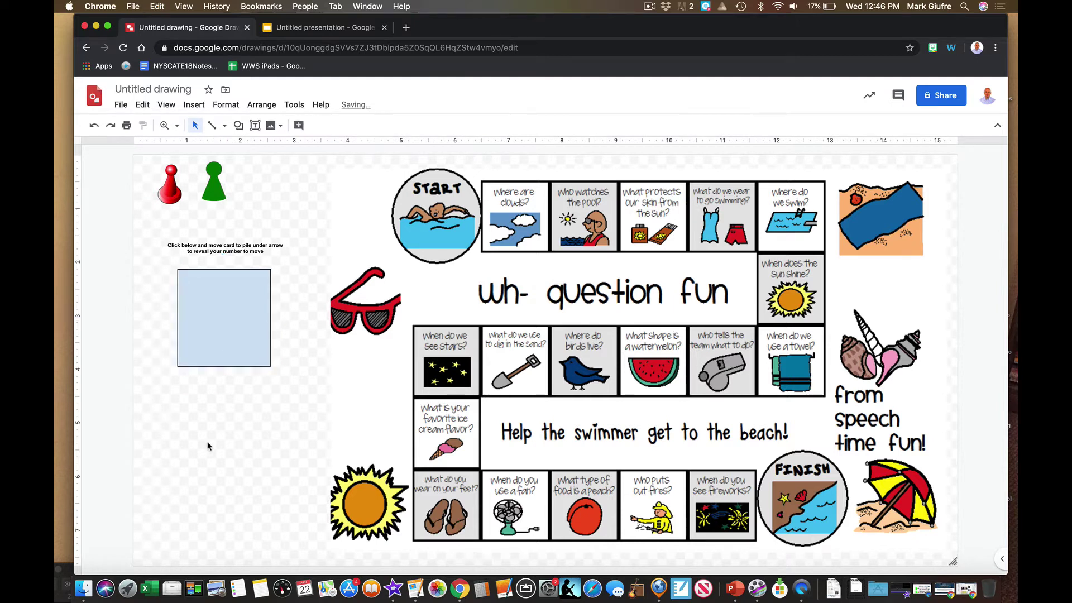
key("ctrl+d")
left_click_drag(228, 367, 214, 540)
Fill both squares bright green and align the lower one under the upper
left_click(233, 338)
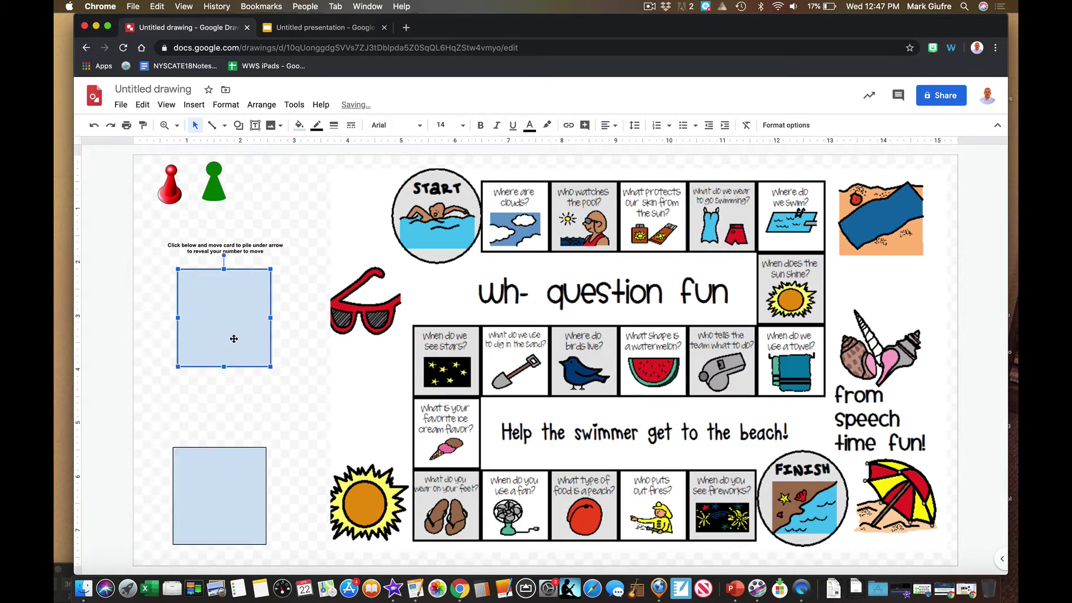
left_click(299, 125)
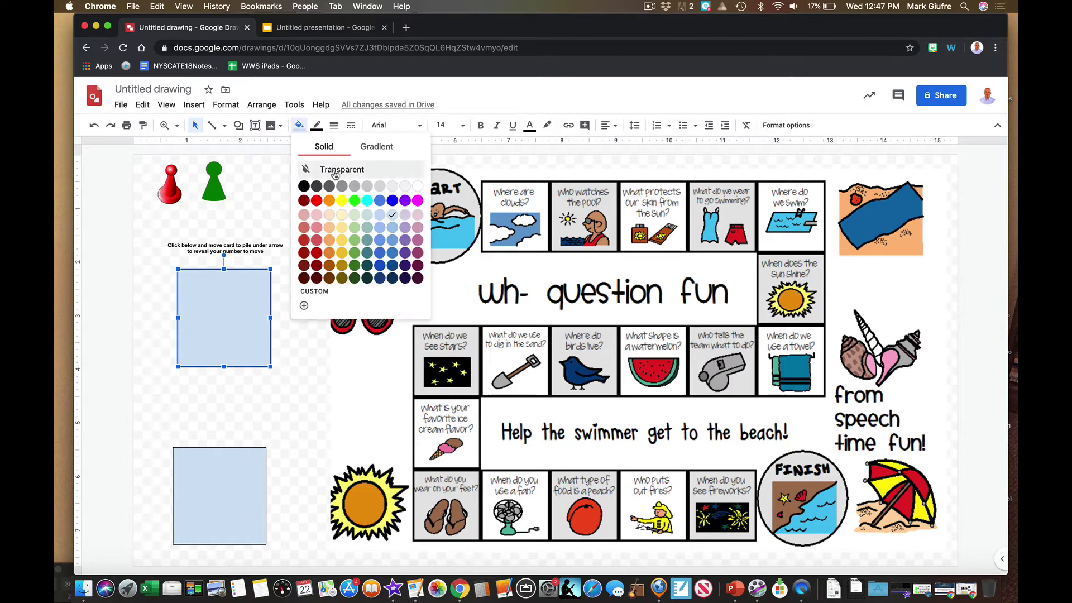
left_click(353, 197)
left_click(228, 467)
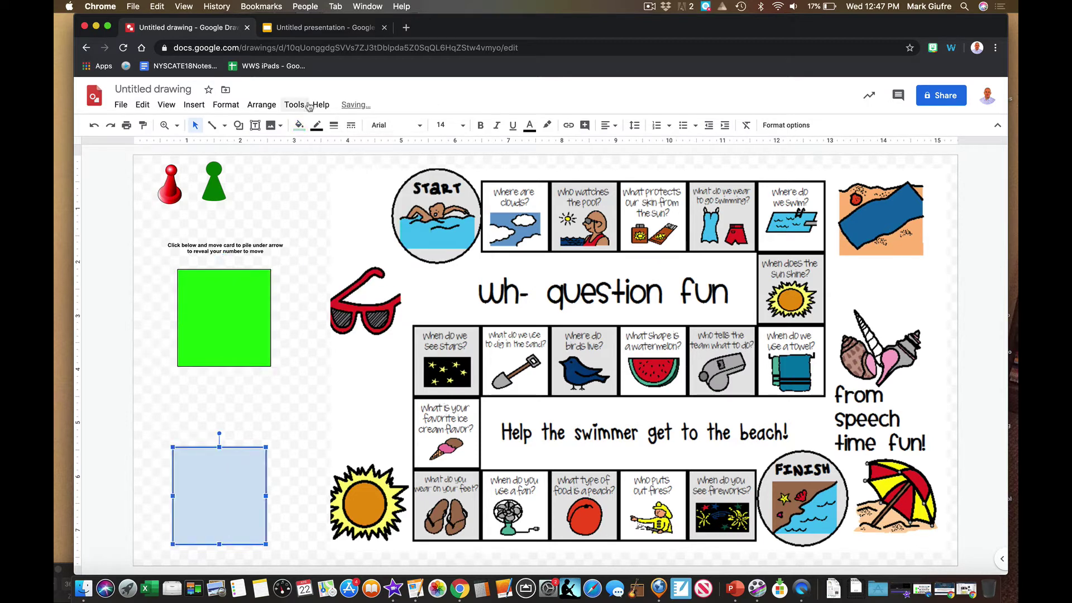
left_click(299, 125)
left_click(354, 200)
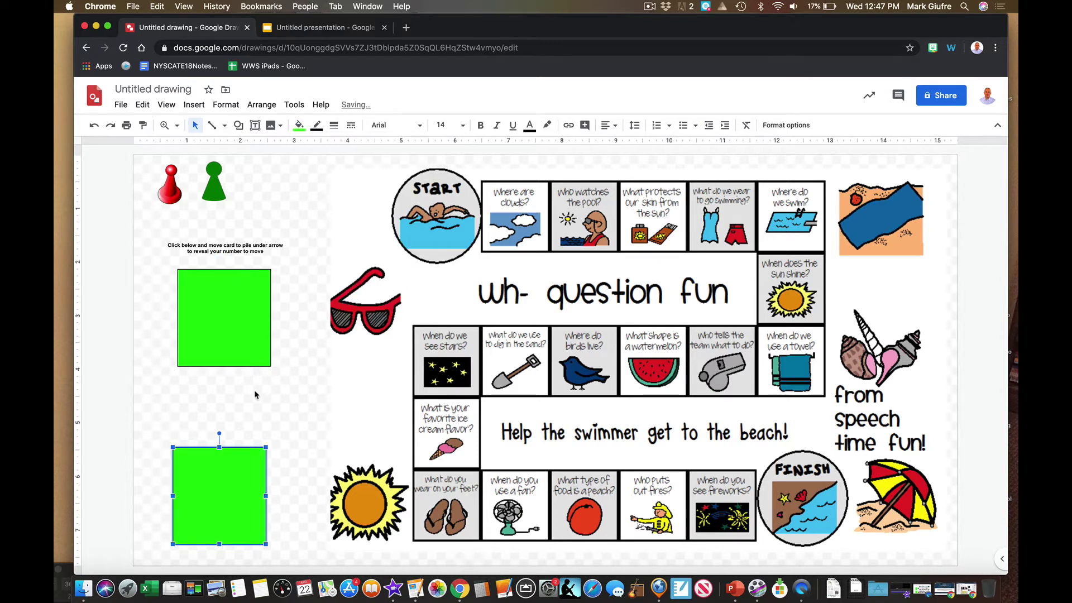
left_click_drag(236, 456, 235, 460)
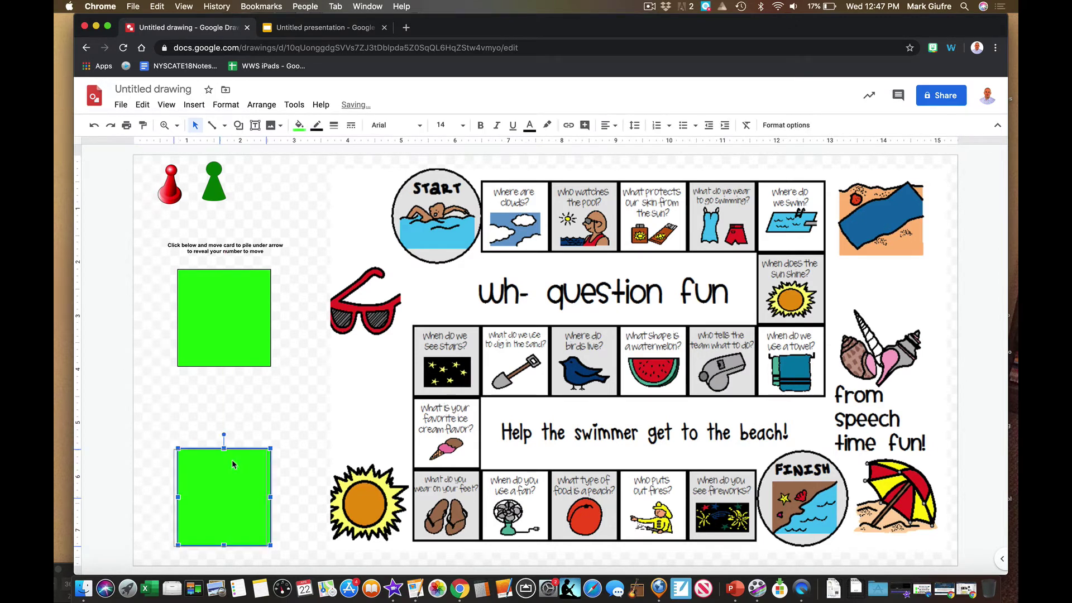
left_click(238, 400)
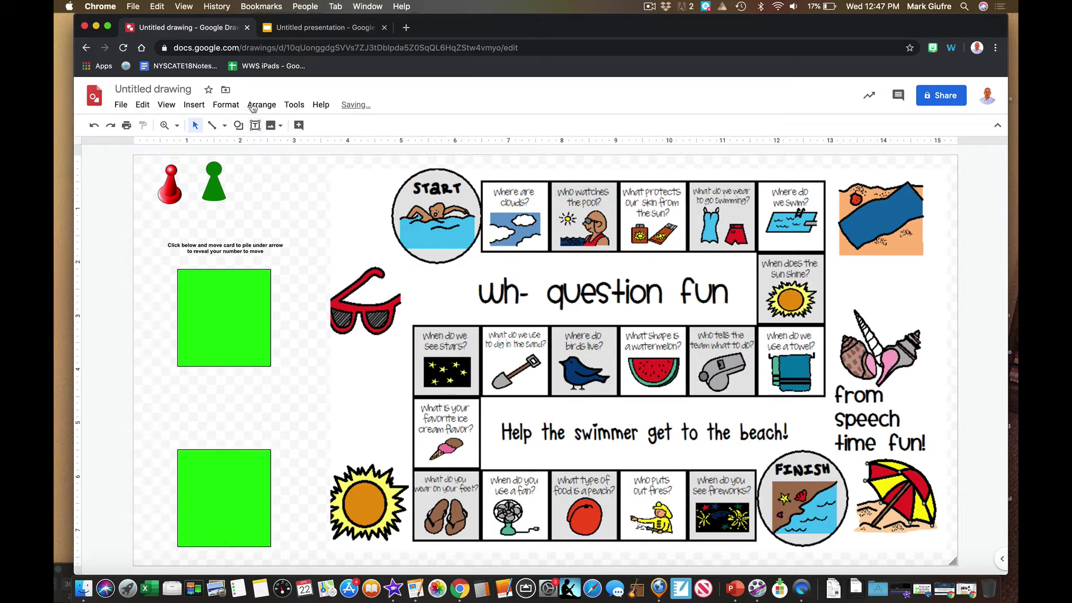
Draw a down arrow between the upper and lower green squares
left_click(239, 125)
mouse_move(259, 147)
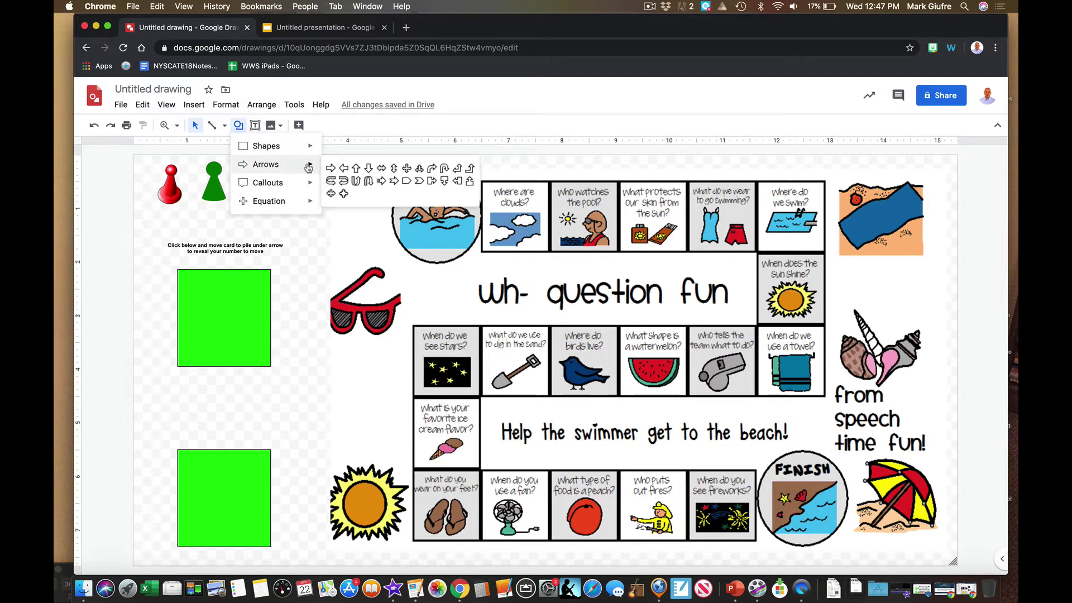
left_click(361, 171)
left_click_drag(211, 386, 237, 456)
left_click(295, 427)
Space the green pawn away from the red one and centre the arrow between the squares
left_click(223, 343)
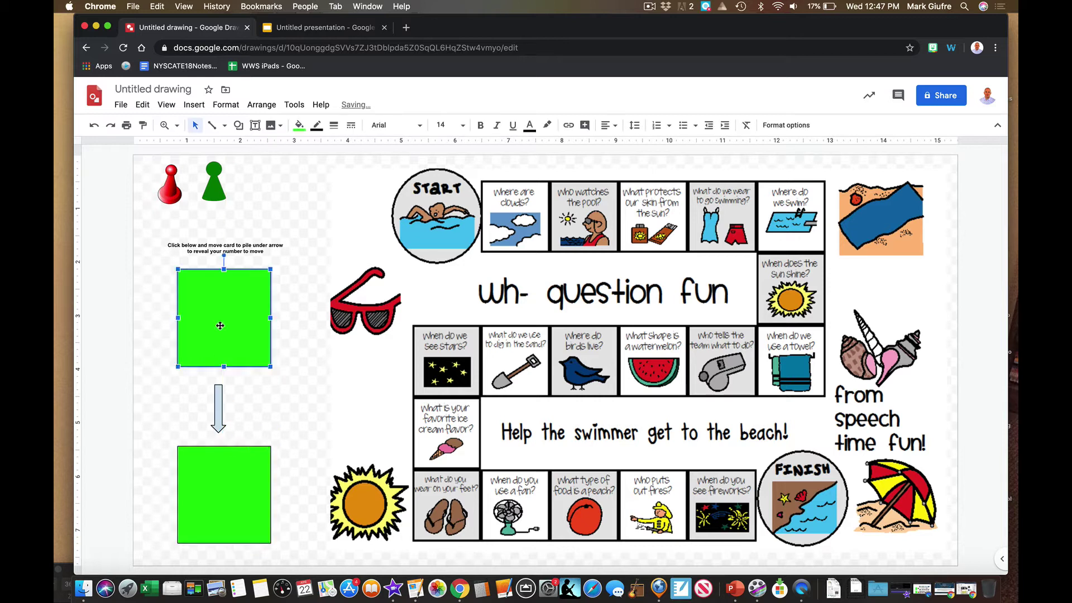
left_click(561, 267)
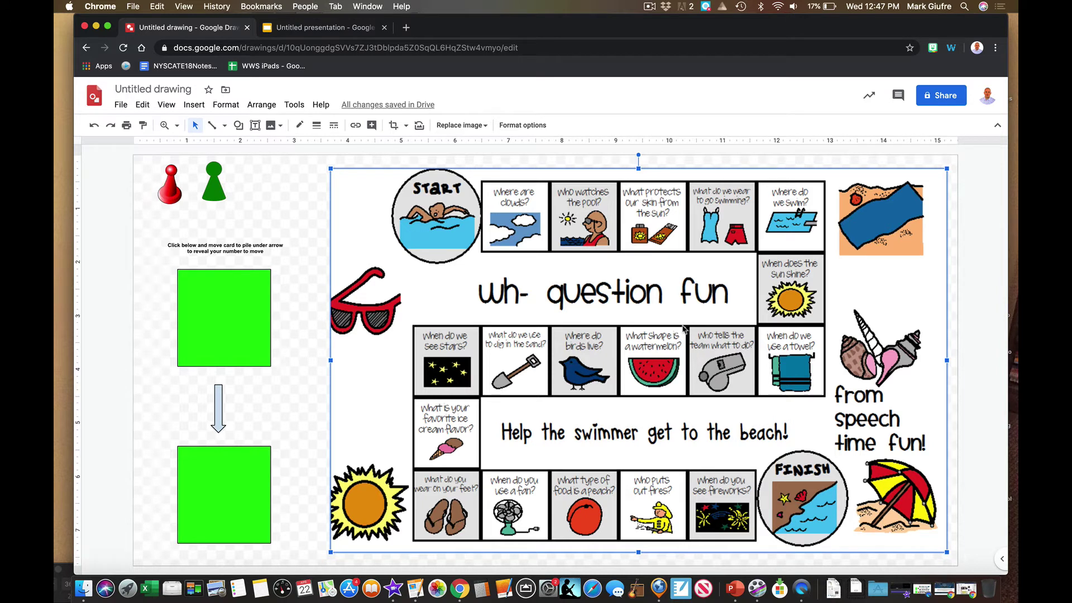
left_click_drag(216, 184, 187, 197)
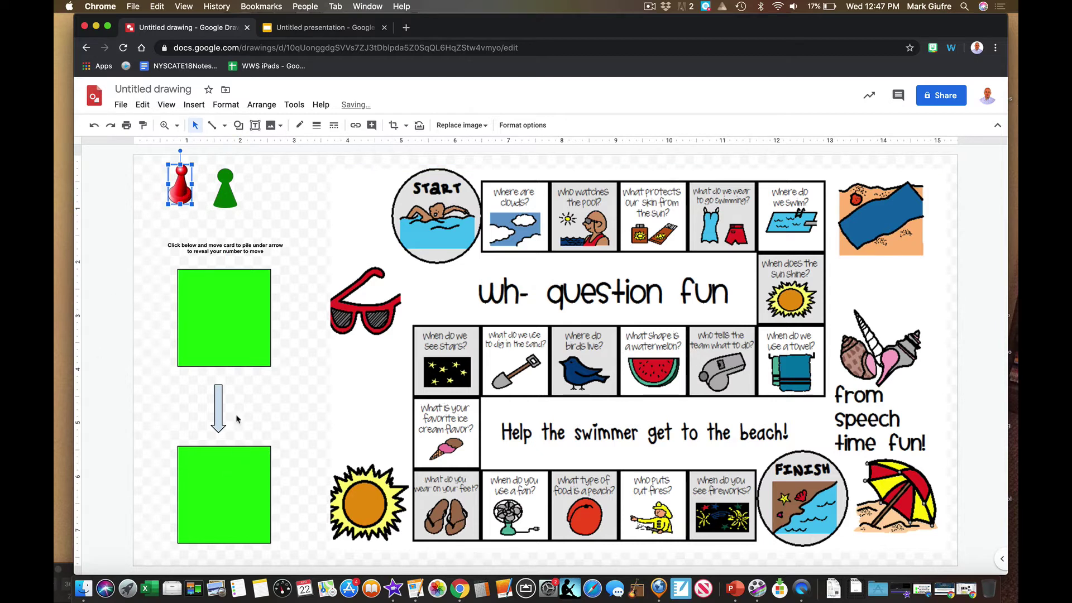
left_click_drag(222, 408, 224, 409)
left_click(234, 339)
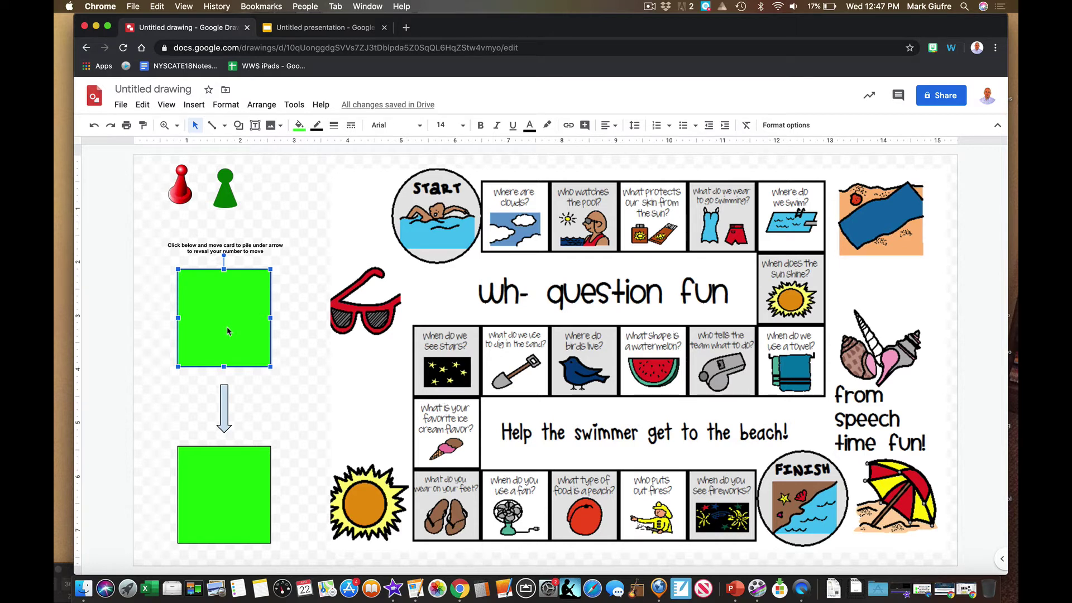
Put a centred 18-point '2' on the upper green card
double_click(196, 309)
type("2")
key("BackSpace")
left_click(606, 126)
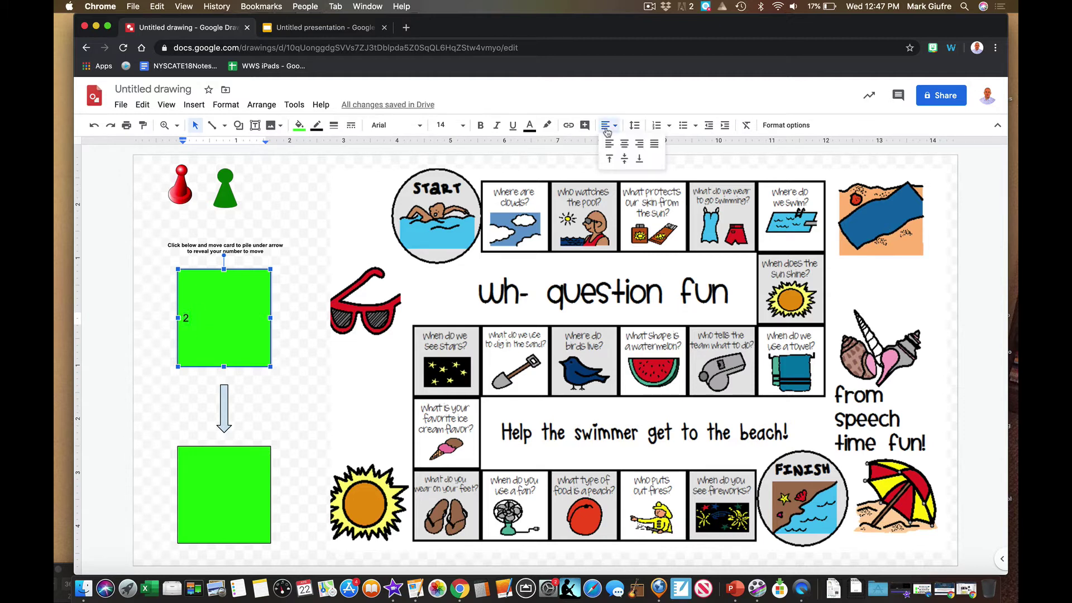
left_click(619, 144)
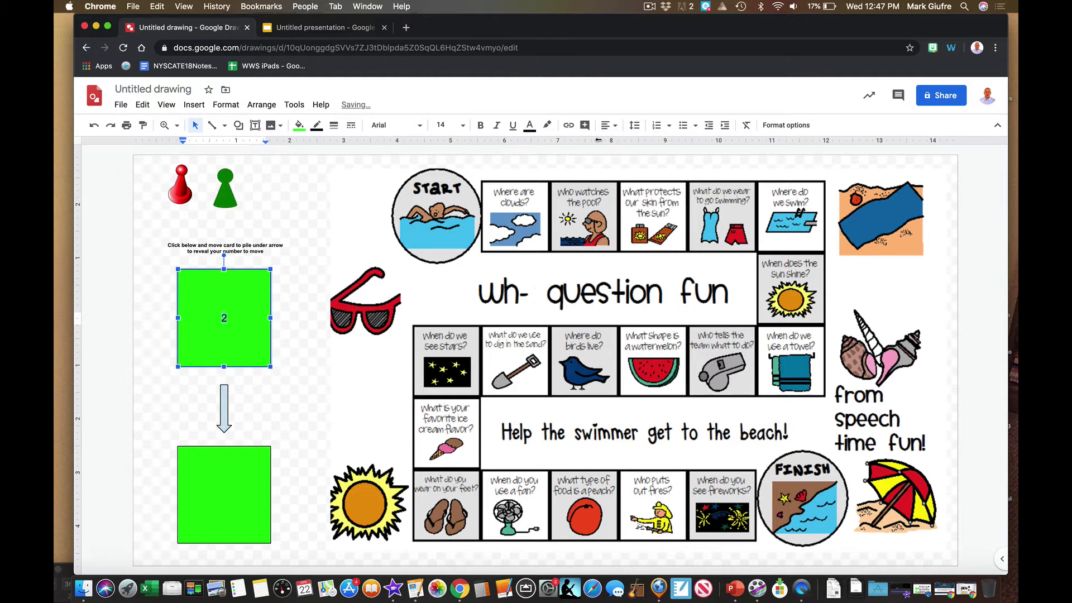
left_click(463, 126)
left_click(446, 291)
Duplicate the numbered green card
left_click(283, 318)
left_click(244, 325)
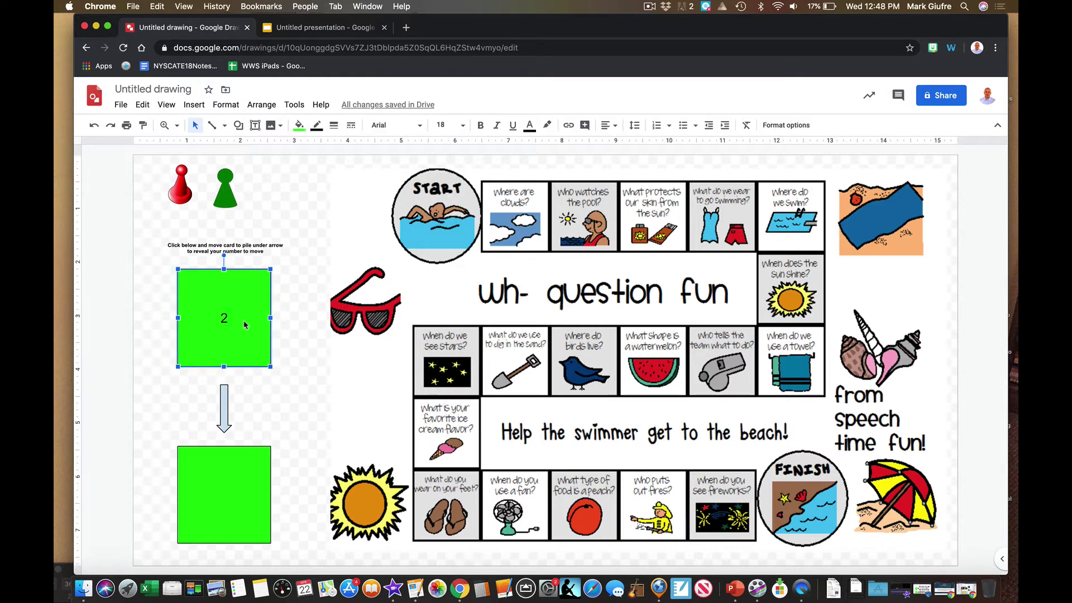
key("ctrl+d")
key("ctrl+d")
key("ctrl+d")
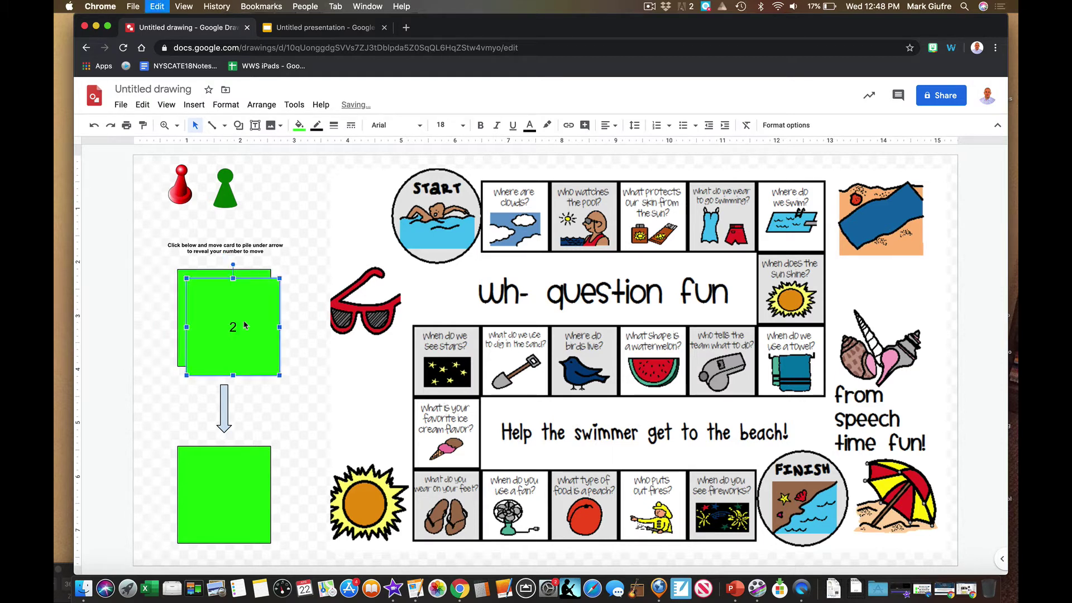
Renumber the front duplicate card to 4 and move it onto the upper pile
left_click_drag(273, 317, 293, 353)
left_click(294, 354)
key("BackSpace")
type("4")
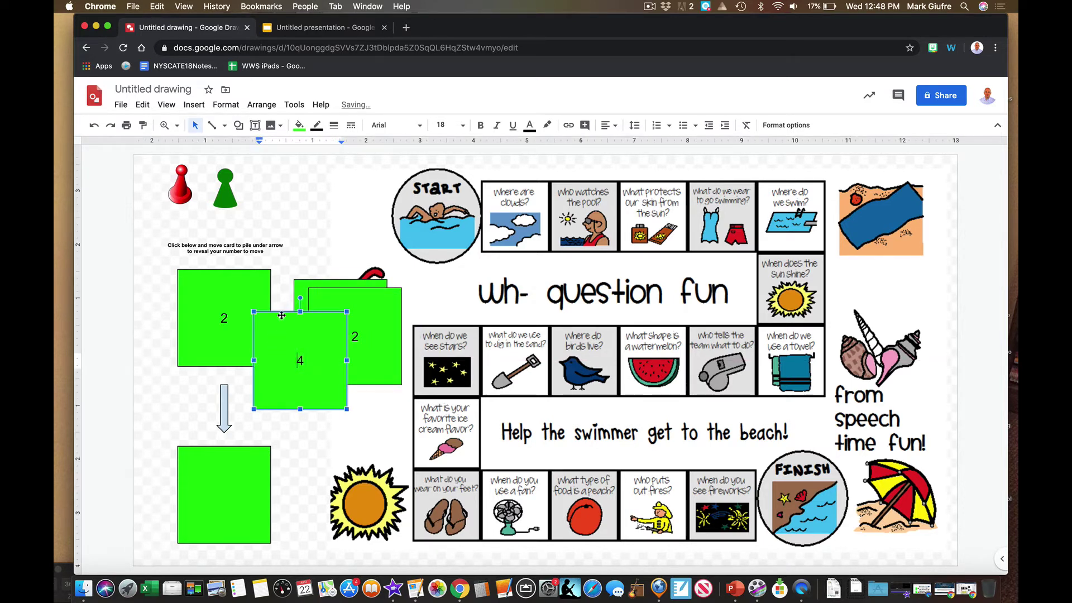
left_click_drag(281, 312, 244, 296)
Renumber the other duplicates to 1 and 3 and move them to the right
double_click(334, 340)
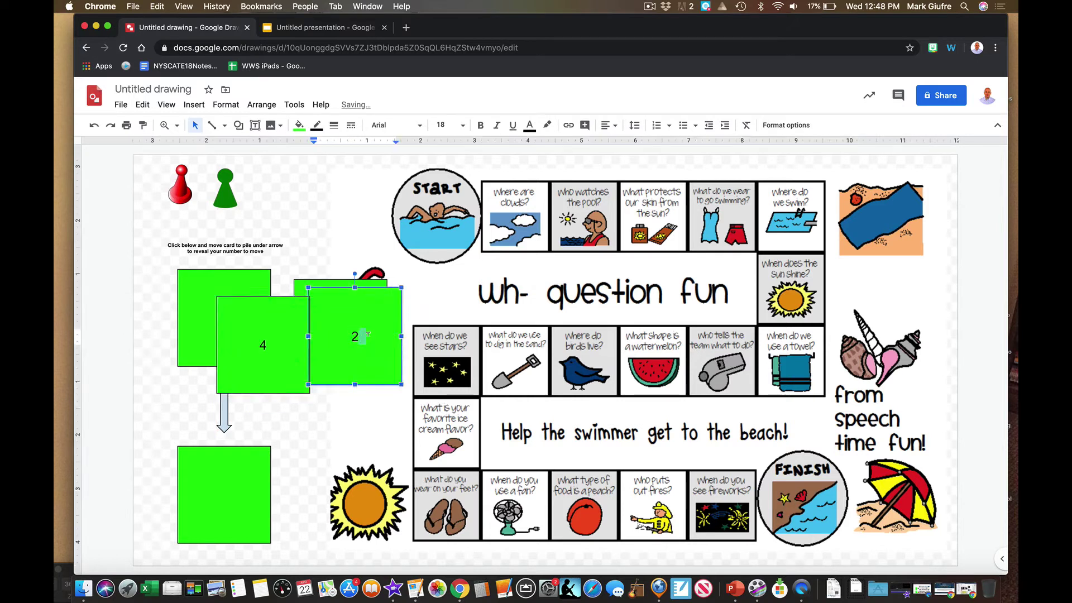
key("Delete")
type("1")
left_click_drag(362, 289, 456, 298)
left_click(343, 323)
double_click(343, 324)
type("3")
left_click(330, 271)
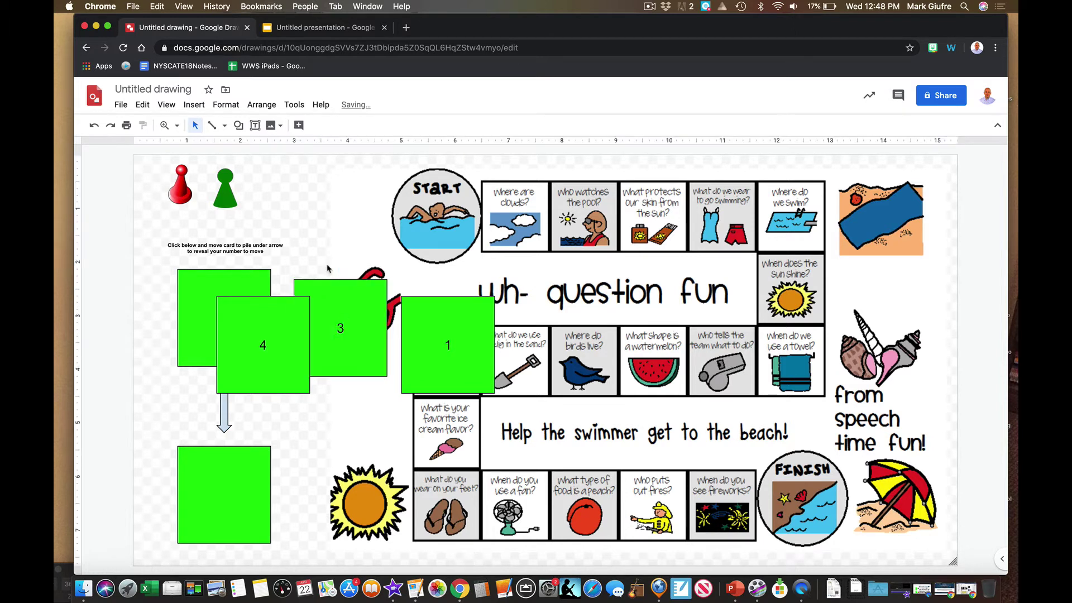
left_click_drag(334, 287, 378, 283)
Place card 4 squarely over the upper pile and remove cards 3 and 1
left_click(279, 321)
left_click_drag(280, 321, 246, 296)
left_click(343, 308)
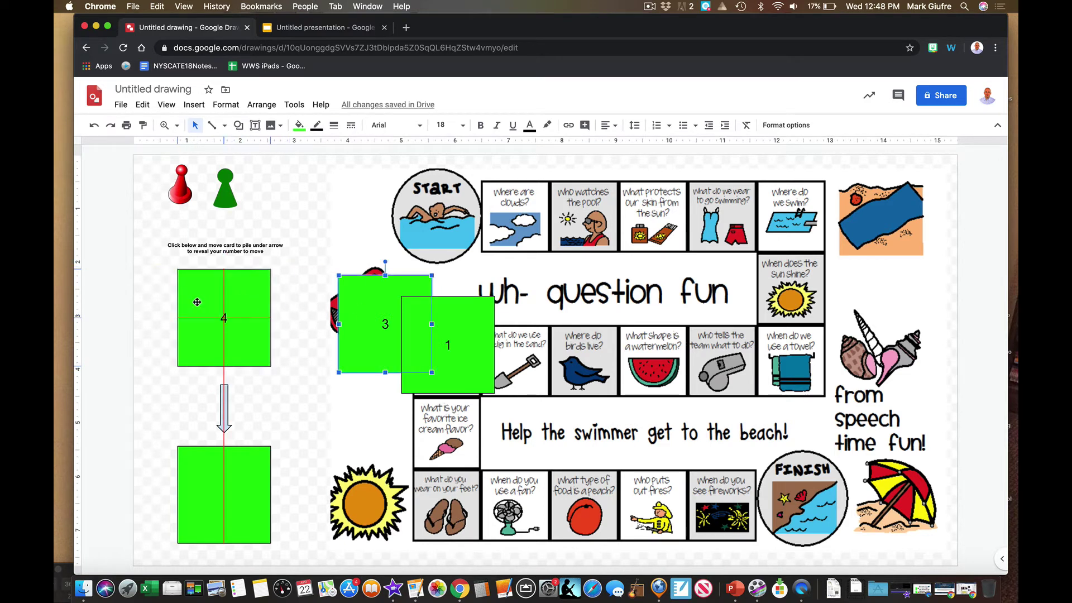
key("Delete")
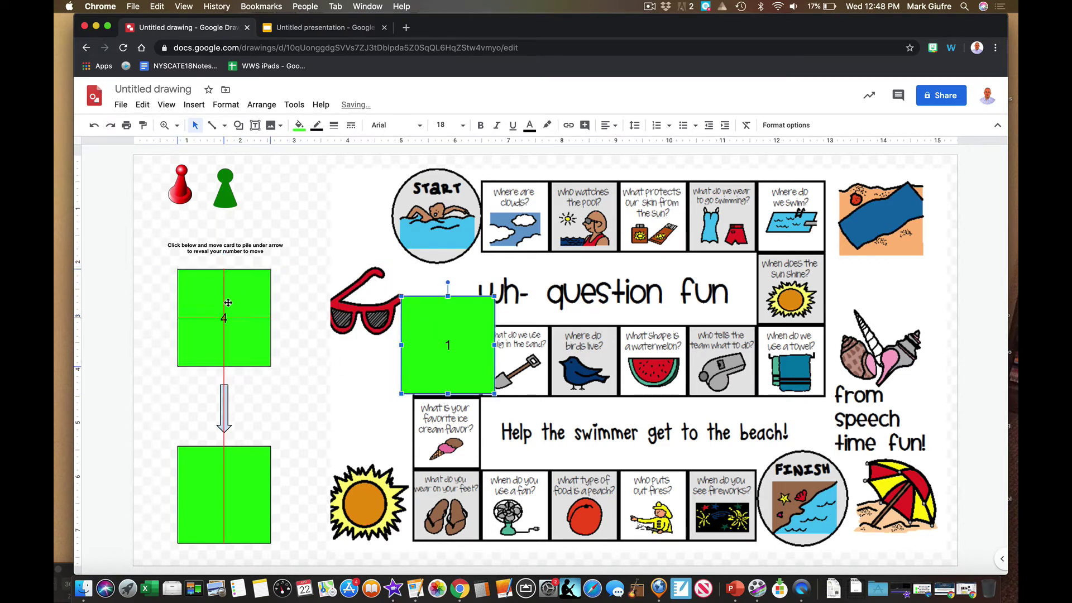
key("Delete")
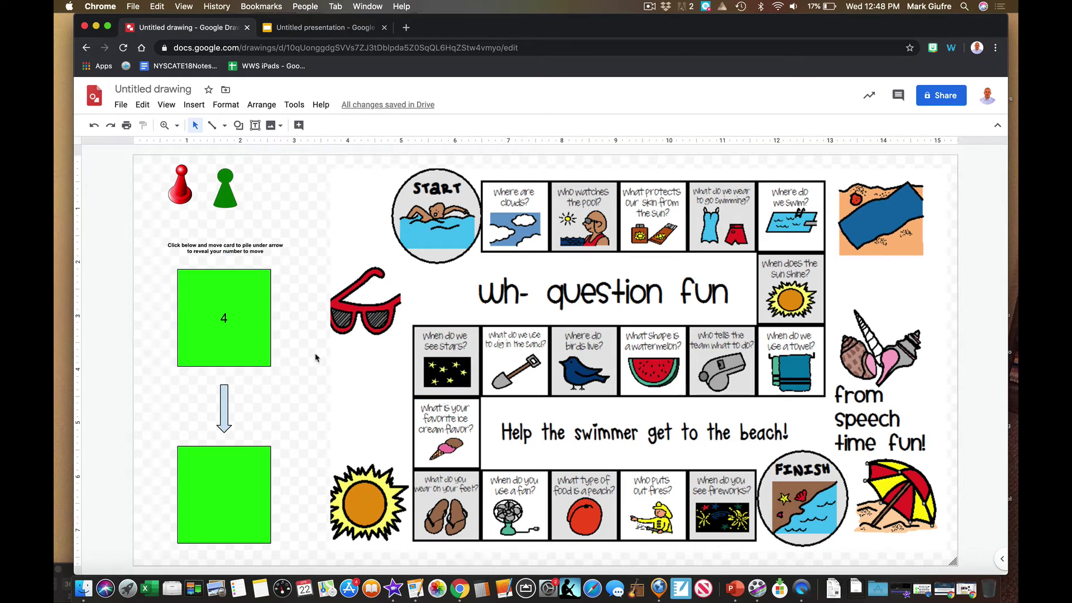
Move card 4 toward the lower square and bring the lower square to the front
left_click_drag(242, 317, 244, 494)
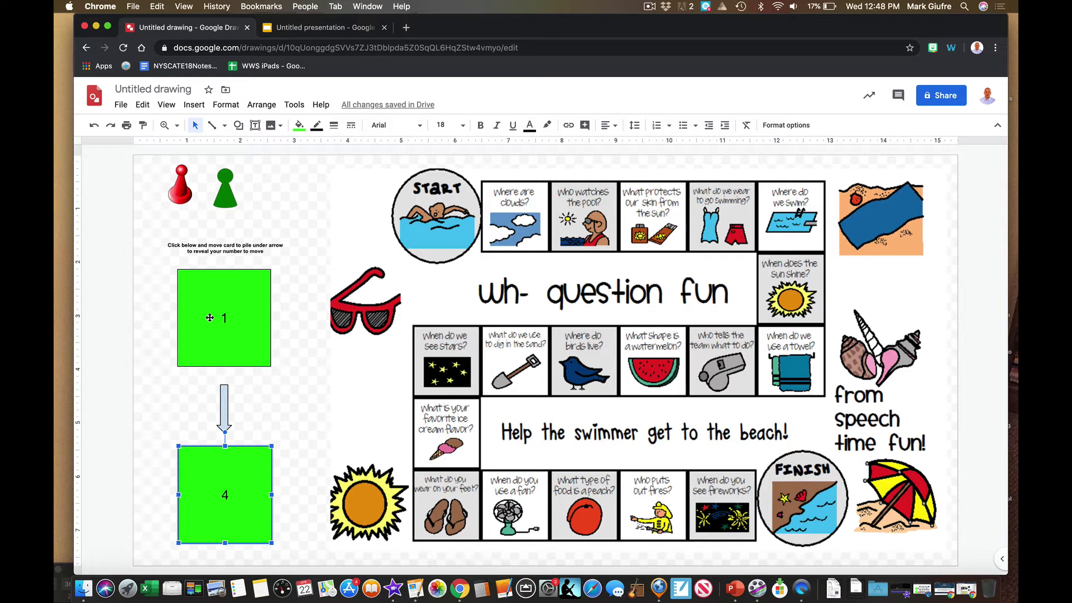
left_click_drag(253, 478, 253, 299)
left_click(229, 527)
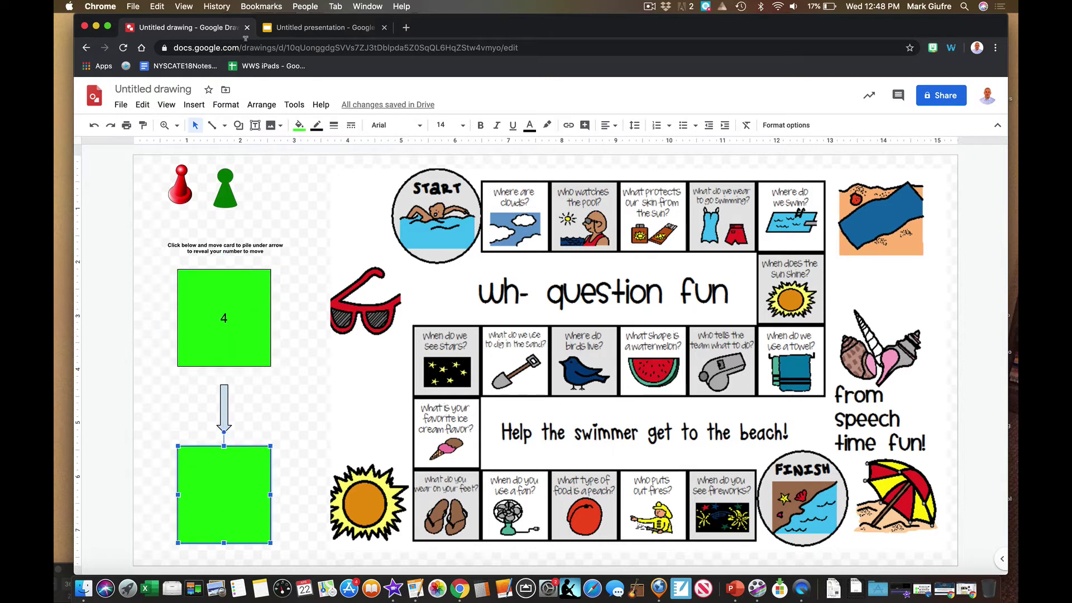
left_click(262, 105)
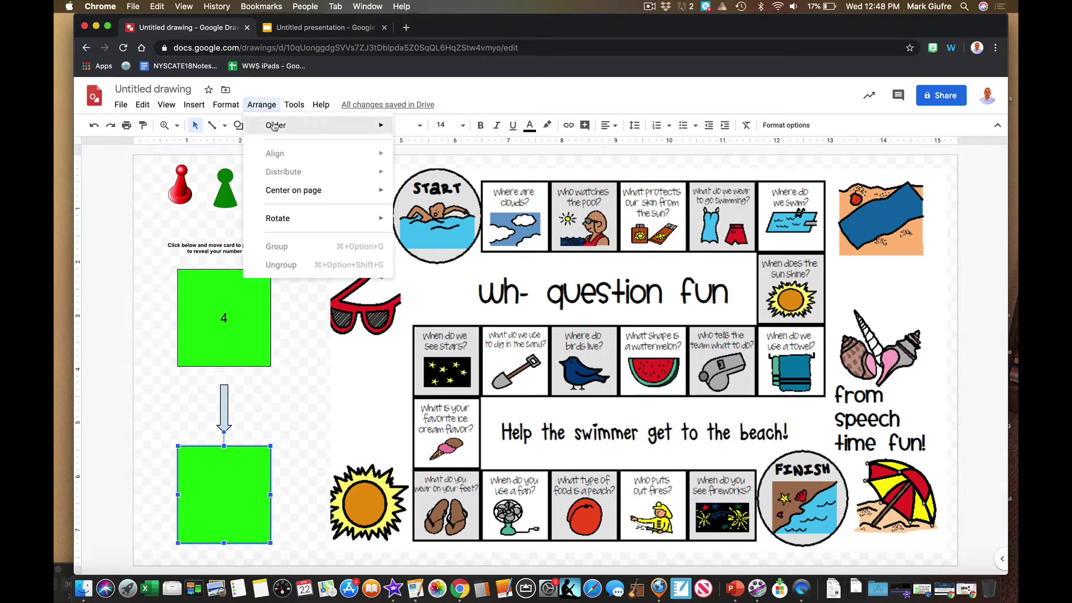
mouse_move(358, 127)
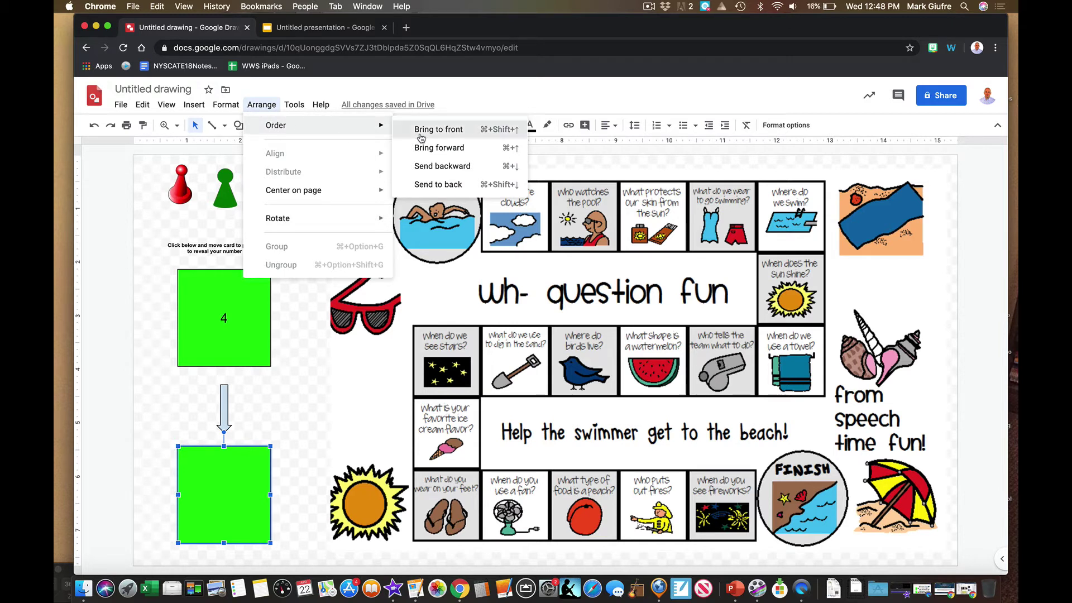
left_click(421, 129)
left_click(329, 393)
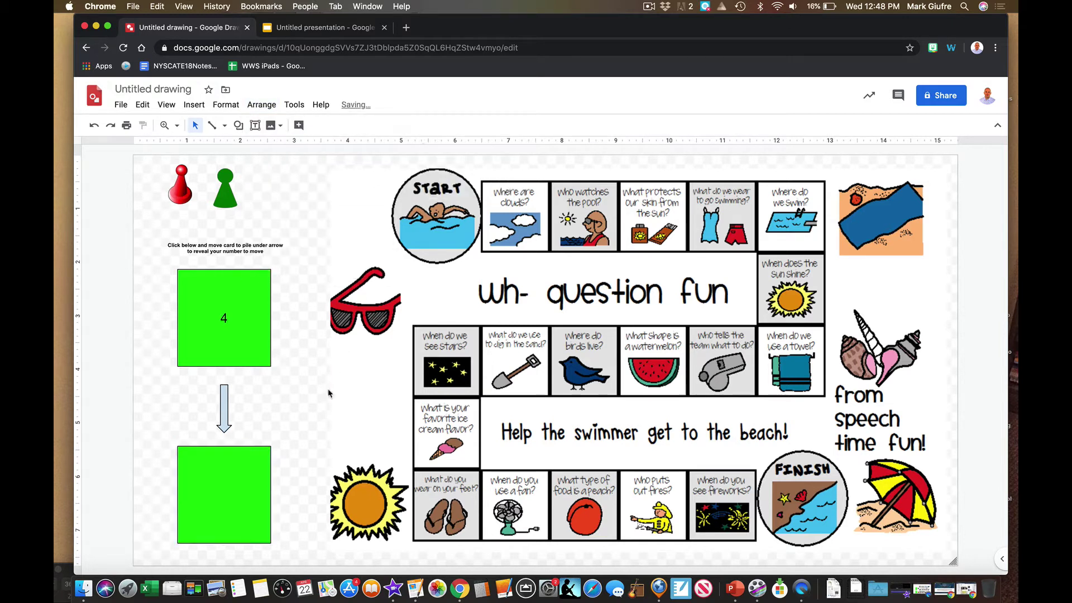
Move cards 4 and 1 from the top pile down onto the lower square
left_click_drag(245, 321, 246, 504)
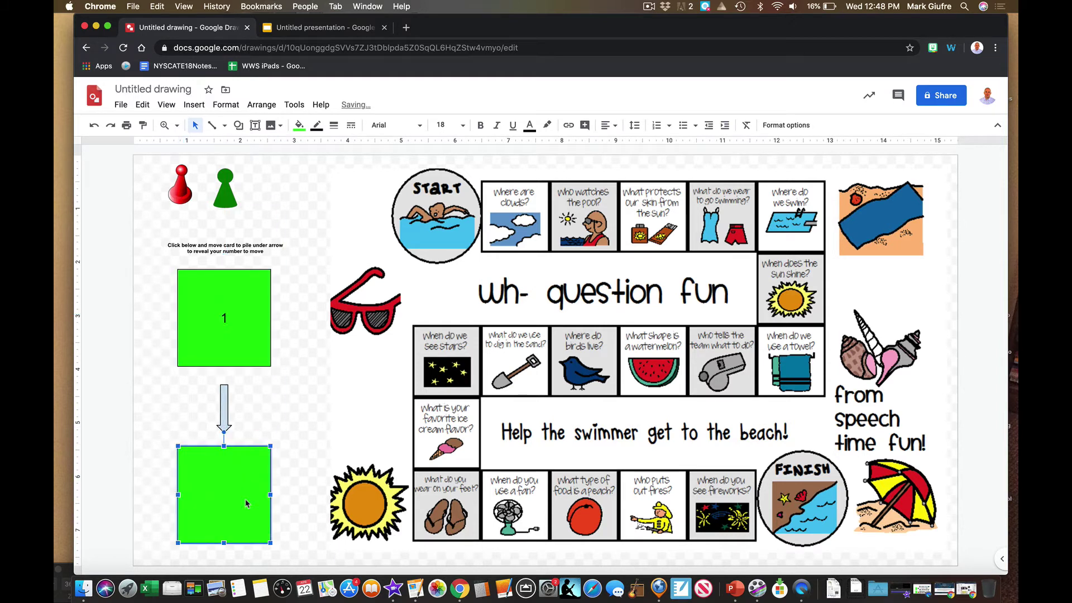
left_click_drag(248, 333, 248, 517)
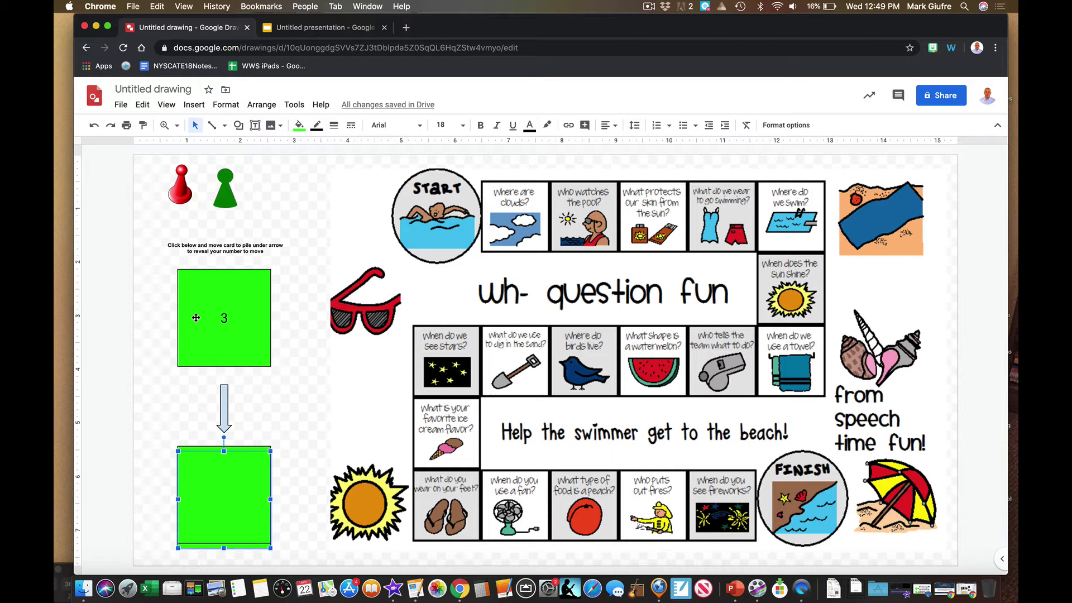
left_click(516, 335)
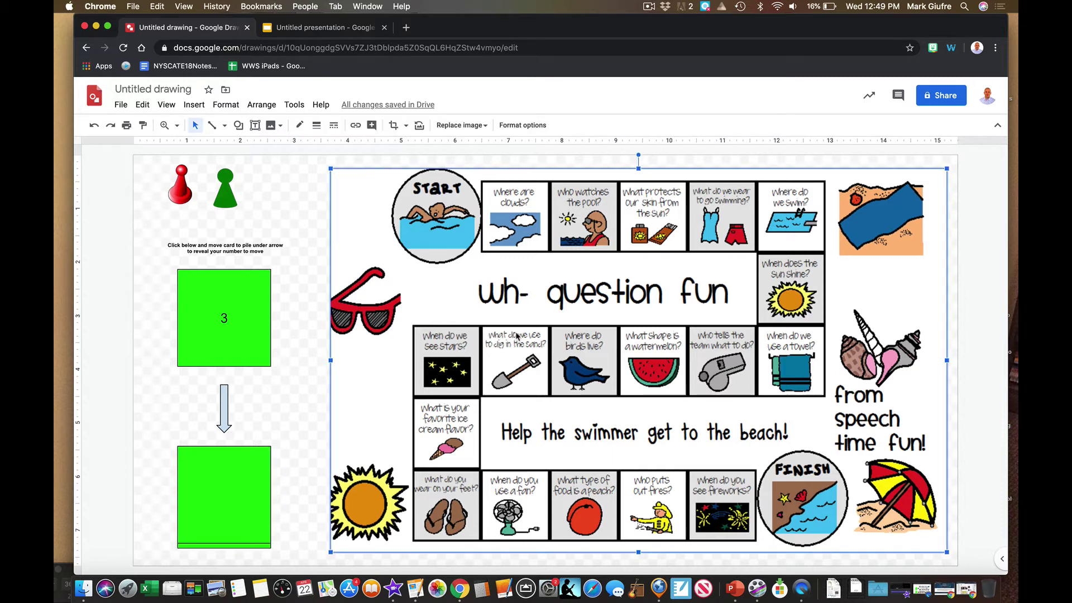
left_click(255, 228)
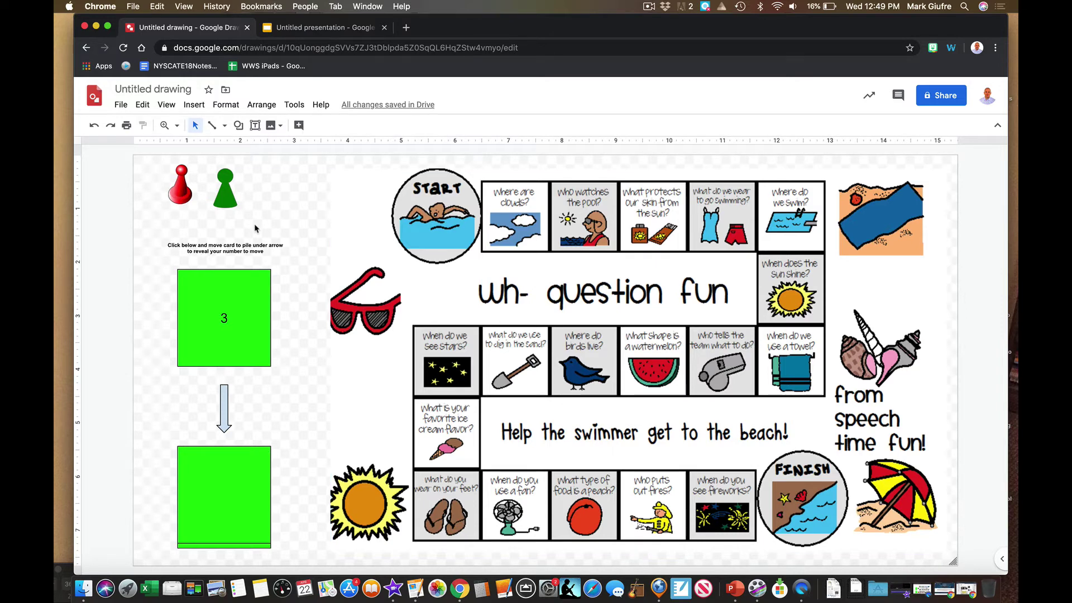
Shift the game board picture slightly left beside the green card piles
left_click(406, 210)
mouse_move(406, 210)
left_mouse_down()
mouse_move(552, 210)
mouse_move(382, 202)
mouse_move(398, 205)
left_mouse_up()
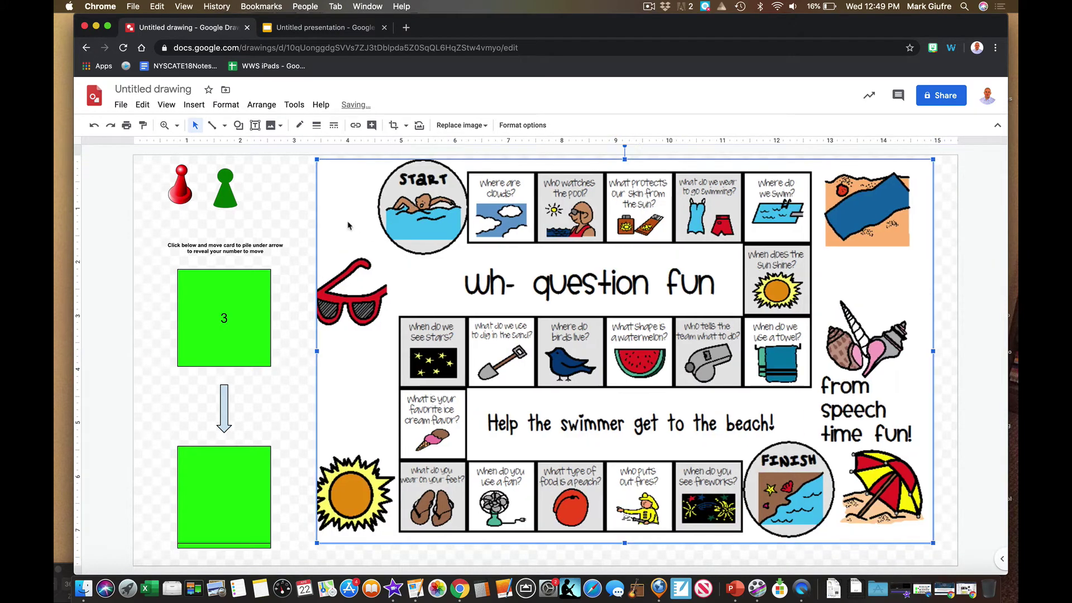
left_click_drag(344, 225, 352, 230)
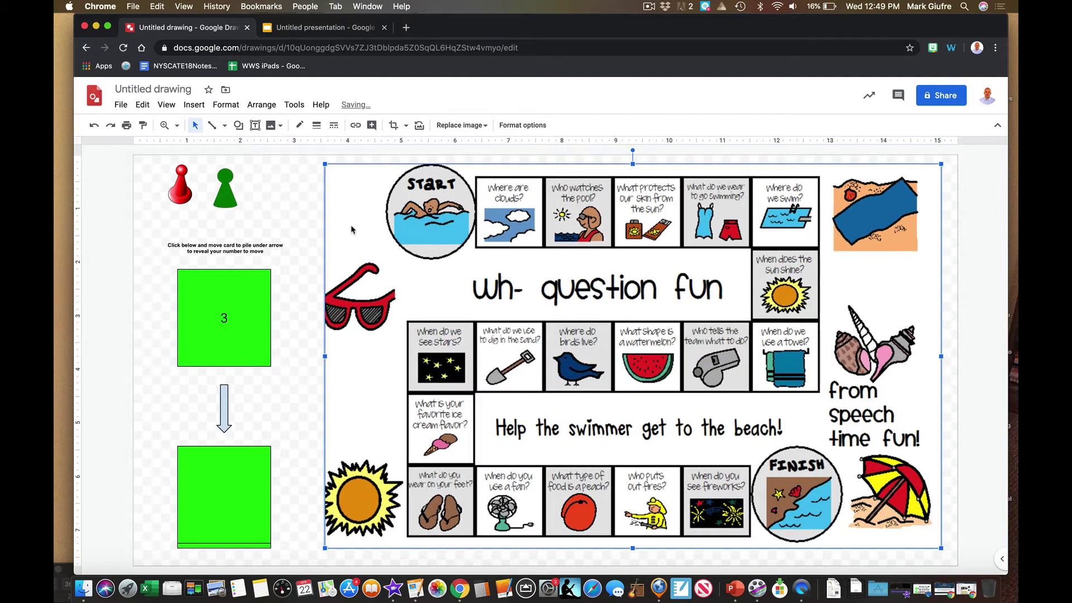
left_click(311, 217)
left_click(350, 216)
left_click(296, 170)
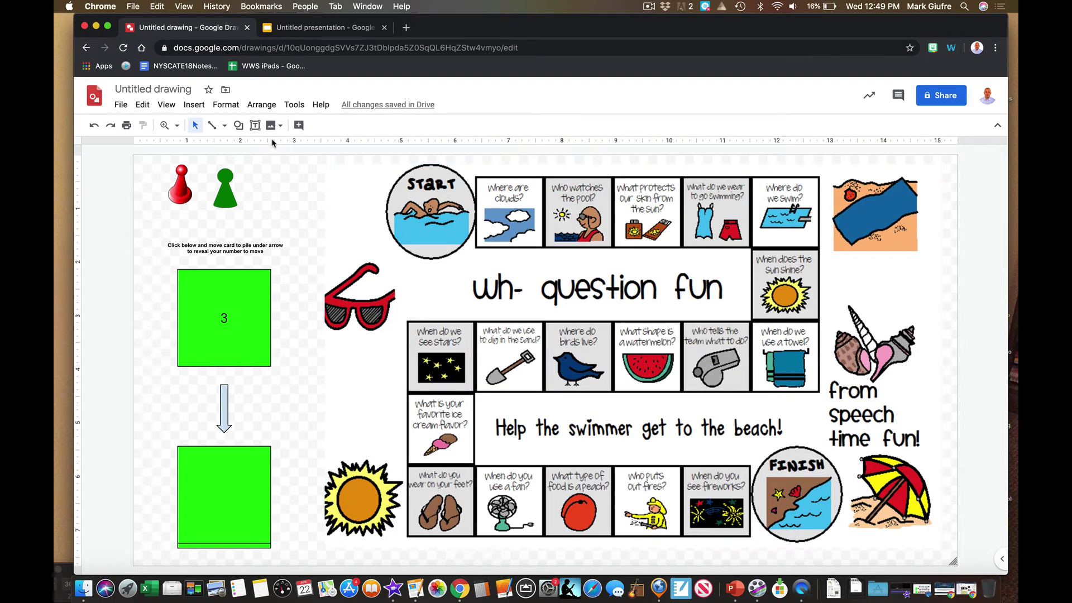
Draw a rectangle over the board area
left_click(239, 125)
mouse_move(248, 146)
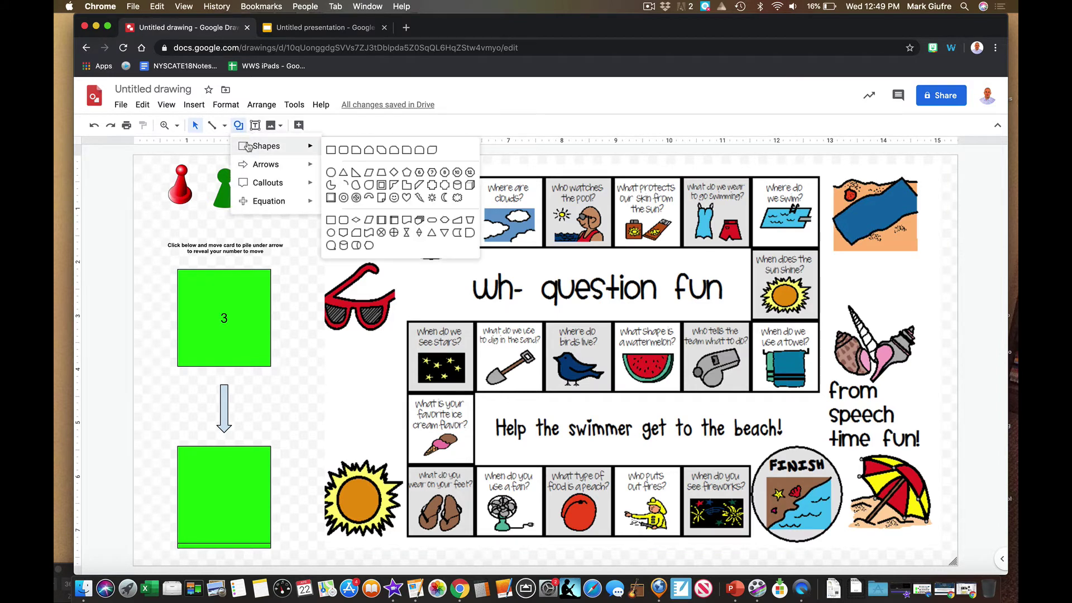
left_click(329, 150)
left_click_drag(279, 159, 470, 262)
left_click(238, 125)
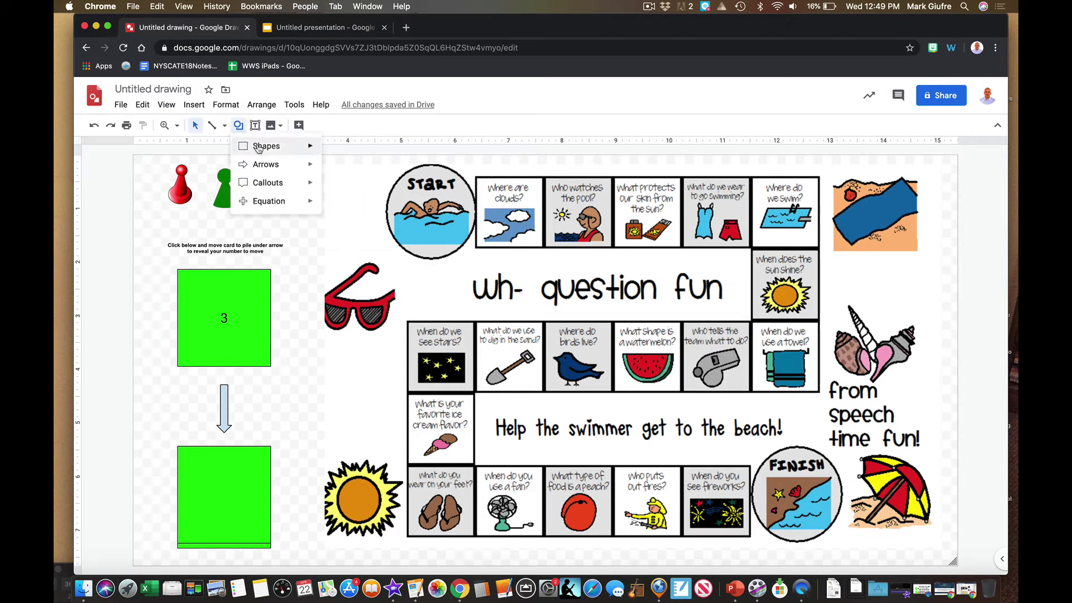
mouse_move(259, 148)
left_click(329, 150)
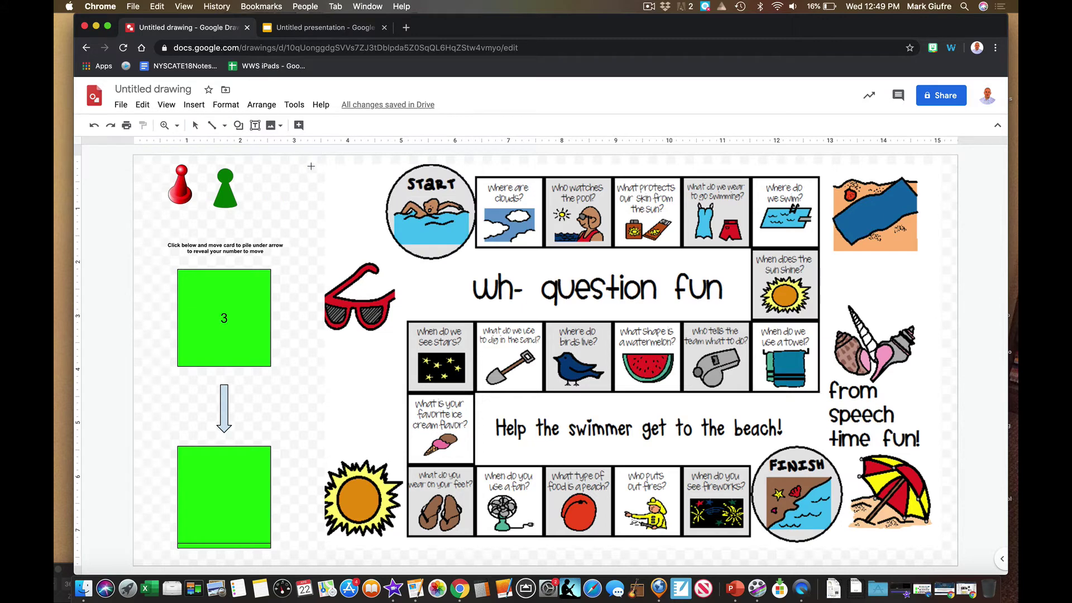
Frame the whole game board with a large rectangle whose fill is Transparent
left_click_drag(319, 165, 954, 563)
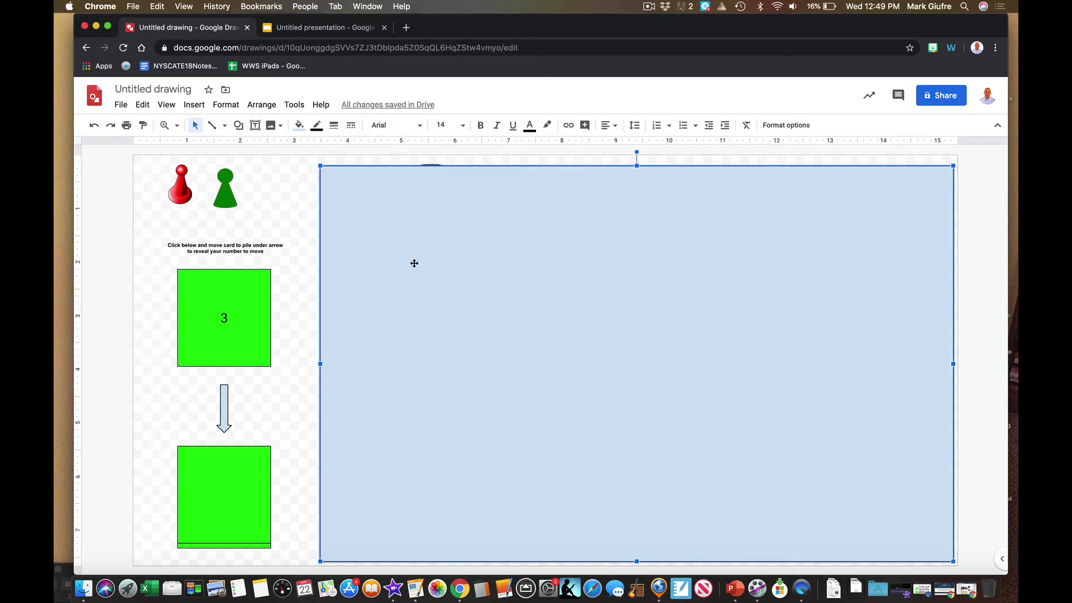
left_click(298, 125)
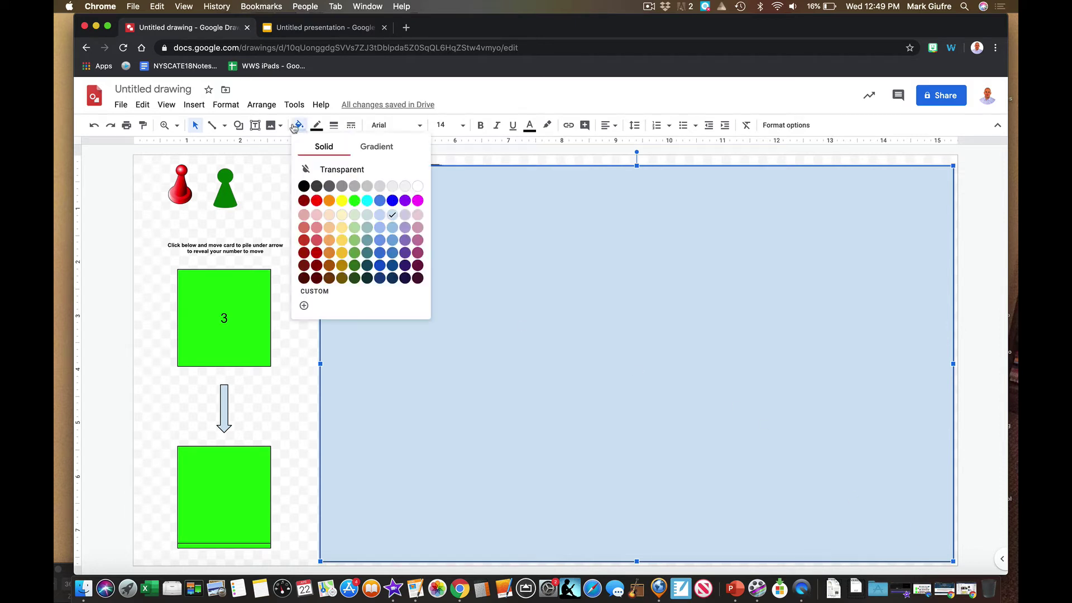
left_click(347, 174)
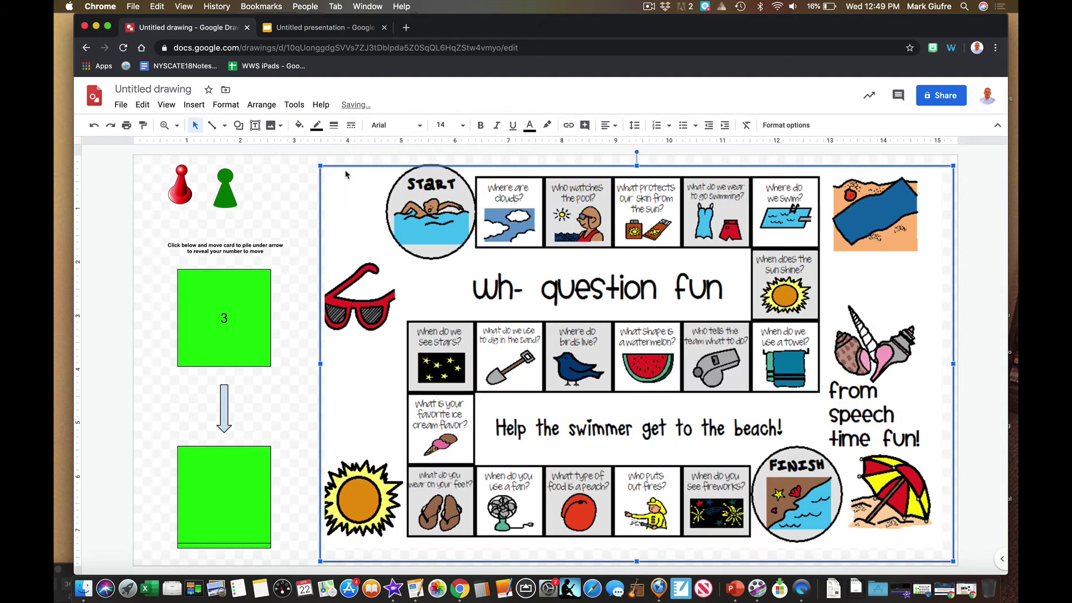
mouse_move(358, 196)
left_mouse_down()
mouse_move(346, 198)
mouse_move(360, 198)
mouse_move(362, 185)
mouse_move(367, 193)
left_mouse_up()
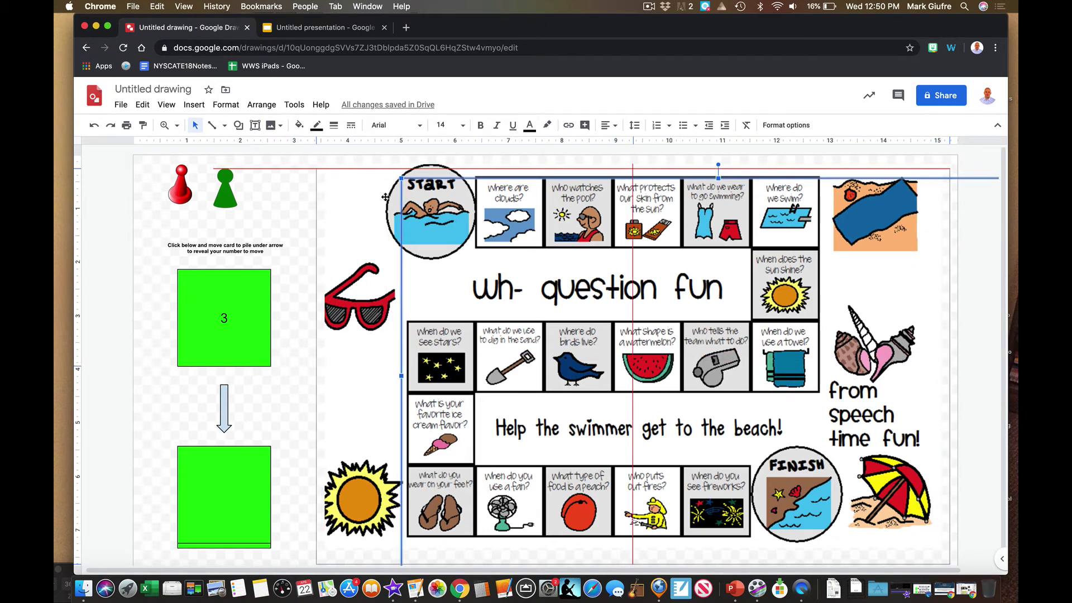
left_click(505, 288)
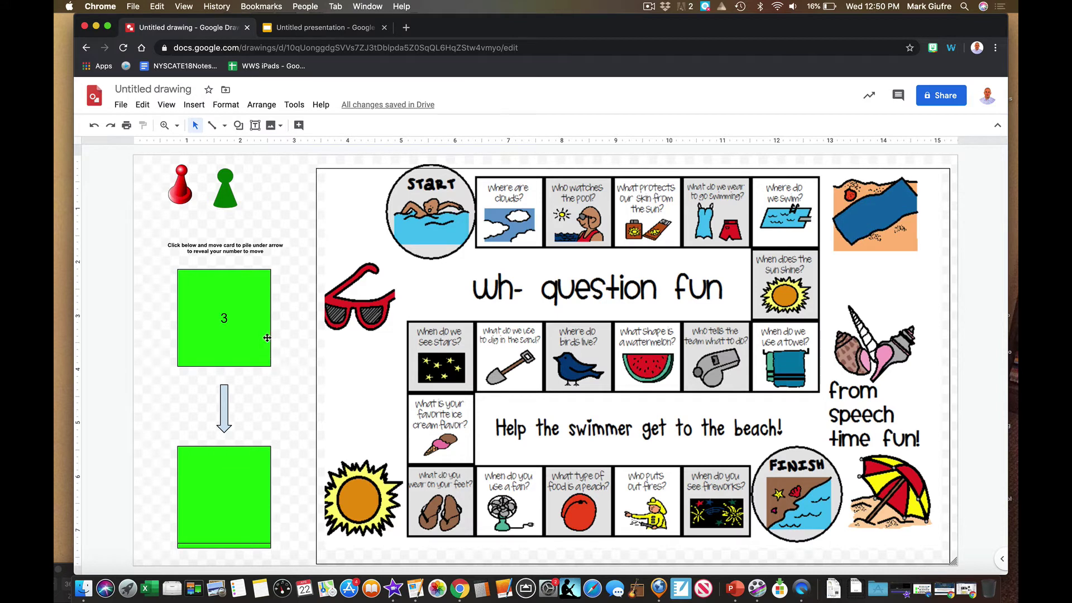
left_click(254, 474)
Move card 3 onto the lower pile so card 2 tops the upper pile, then nudge the board
left_click(254, 106)
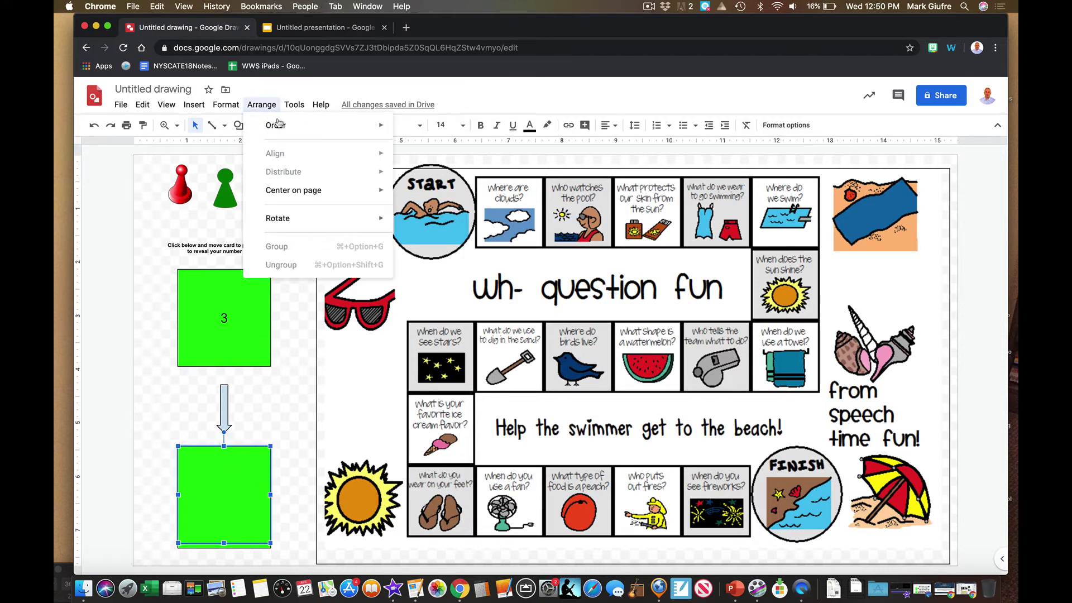
mouse_move(346, 125)
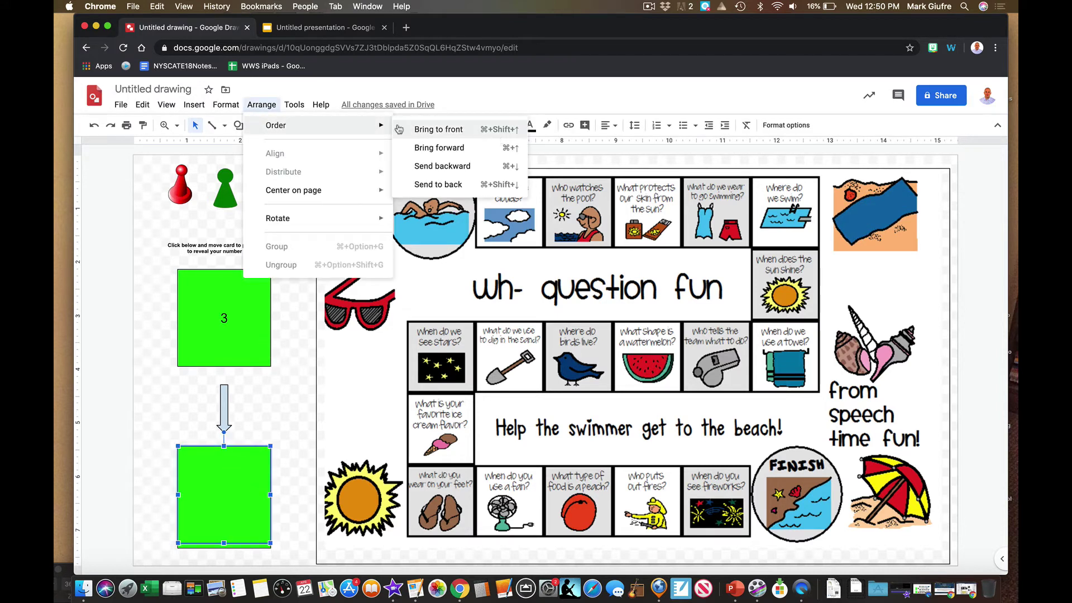
left_click(185, 286)
left_click_drag(206, 370, 205, 485)
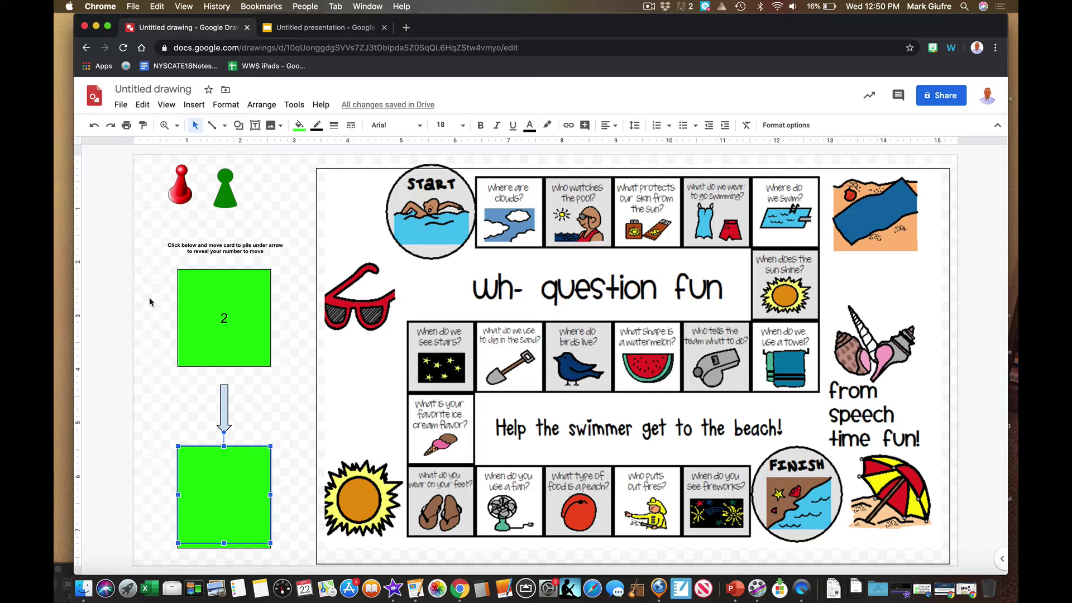
mouse_move(340, 202)
left_mouse_down()
mouse_move(327, 207)
mouse_move(343, 207)
left_mouse_up()
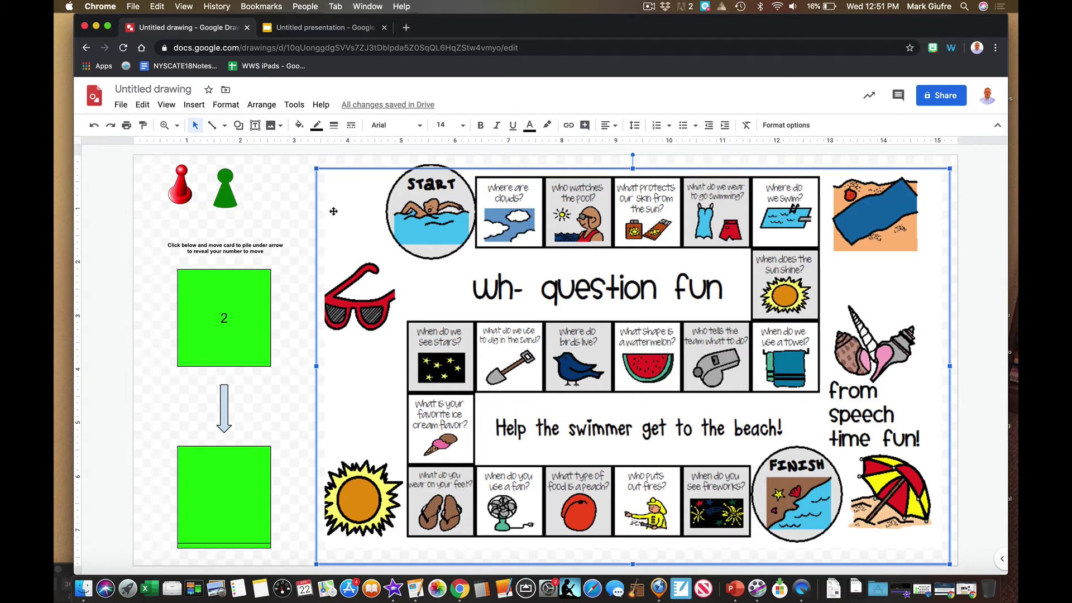
Shift the framed game board slightly left and deselect it
left_click_drag(339, 212, 320, 200)
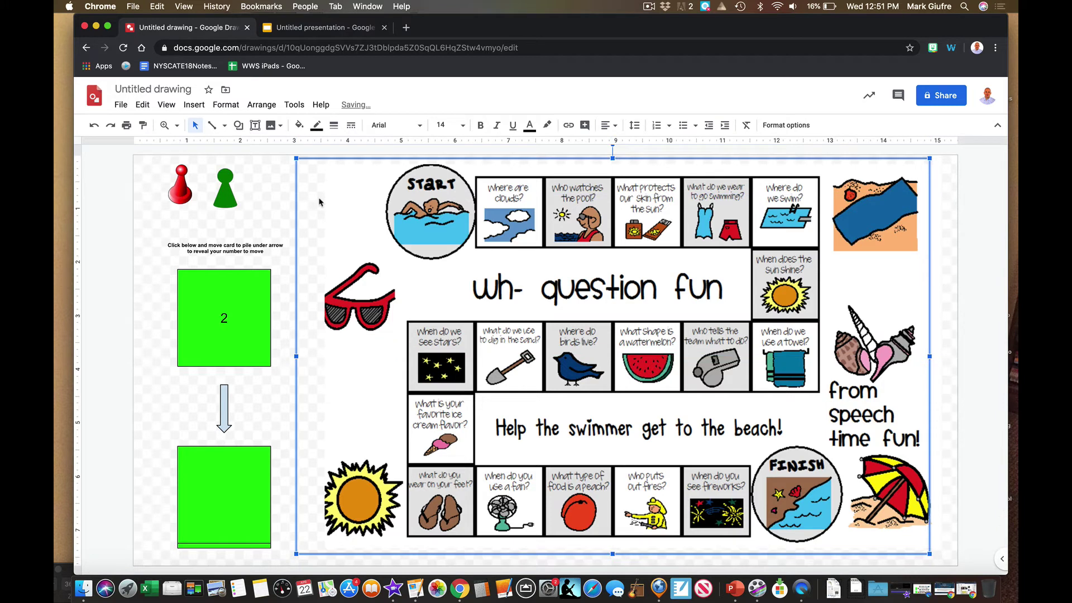
left_click(290, 199)
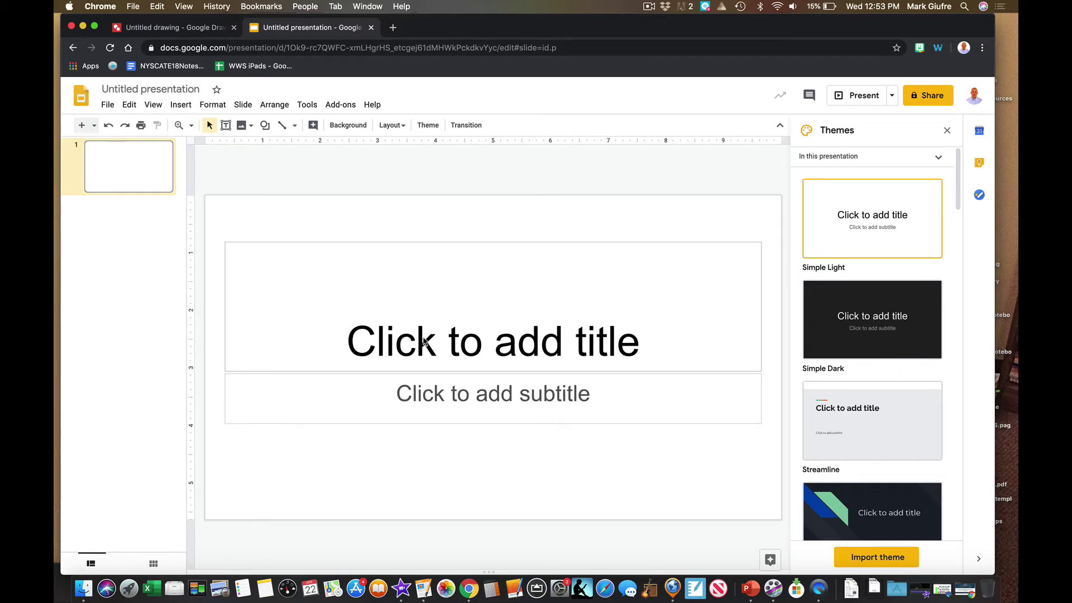
Change the presentation's page size to Widescreen 16:10
left_click(108, 105)
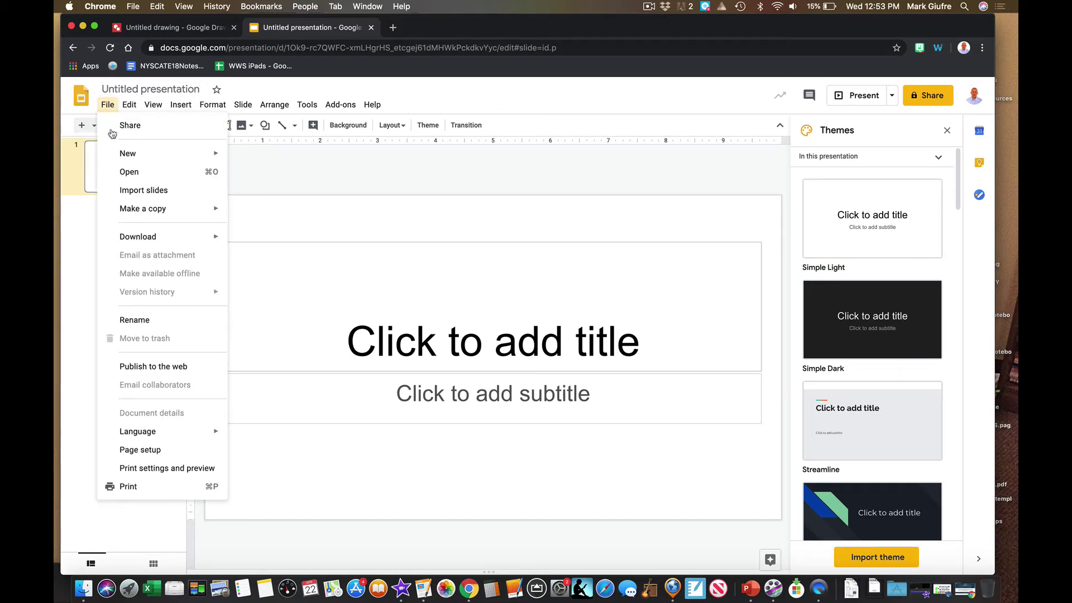
left_click(157, 450)
left_click(491, 310)
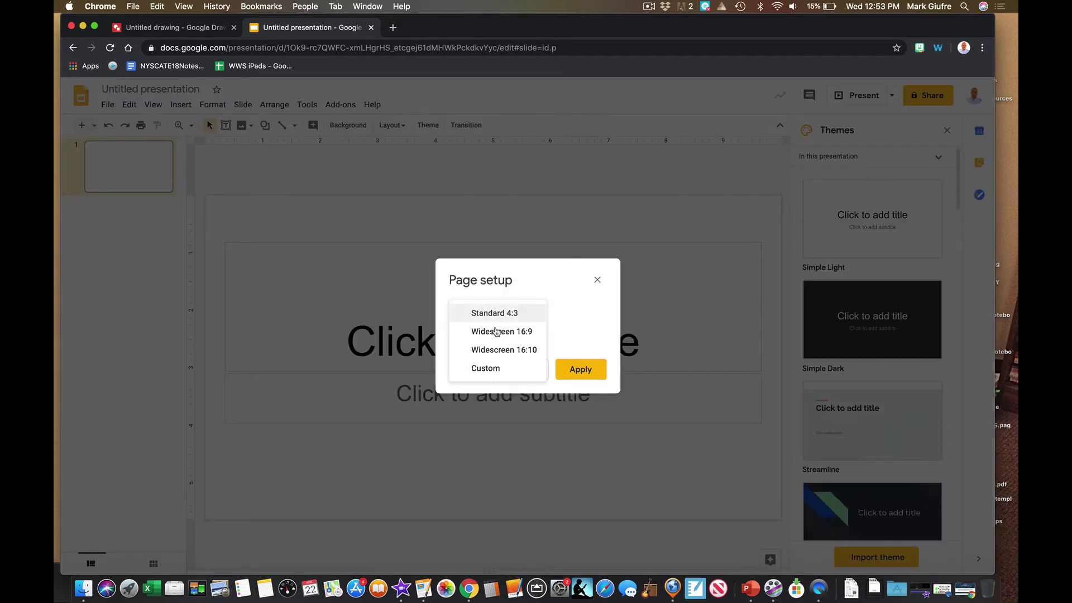
left_click(499, 350)
left_click(581, 369)
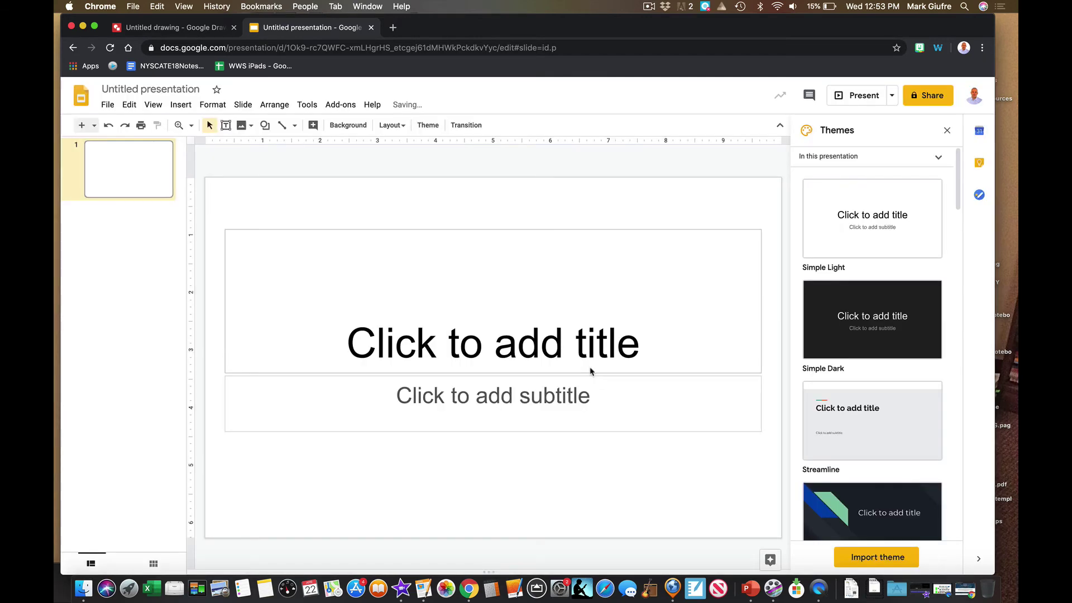
Close the themes panel and give the first slide the Blank layout
left_click(947, 130)
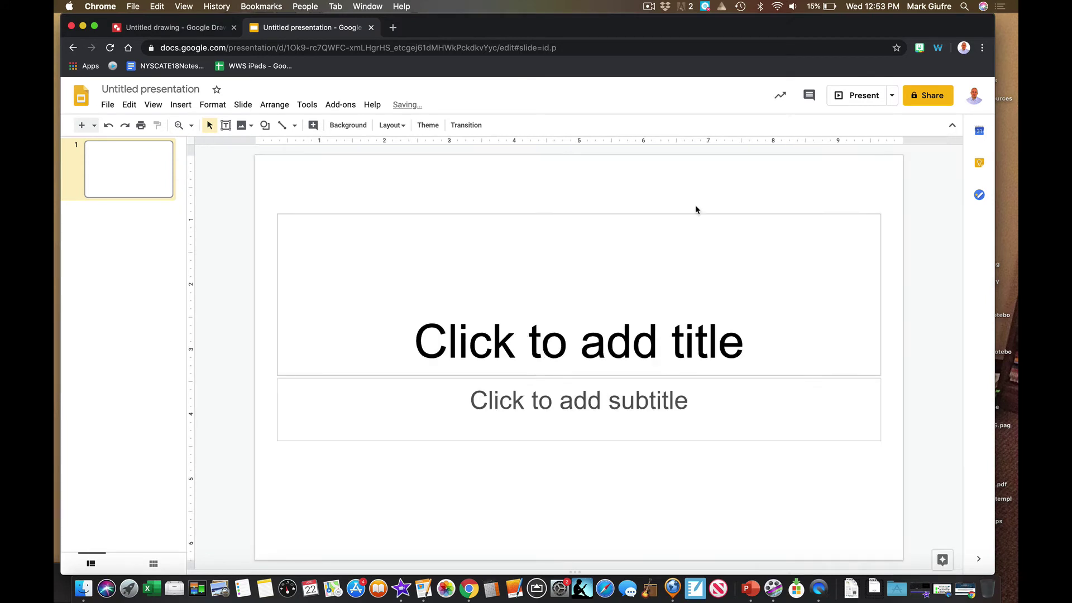
left_click(399, 127)
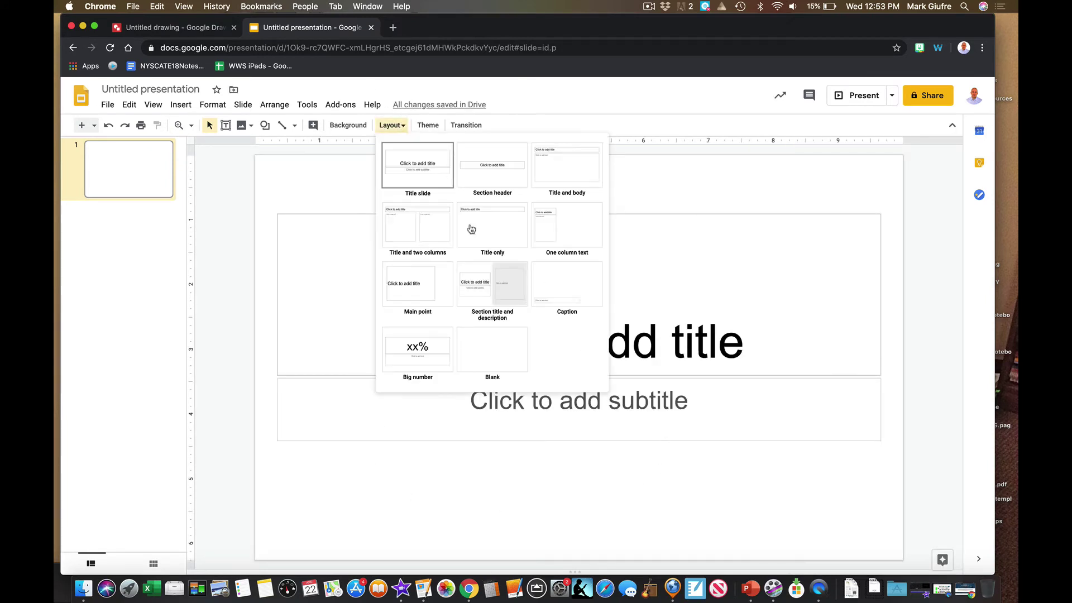
left_click(493, 353)
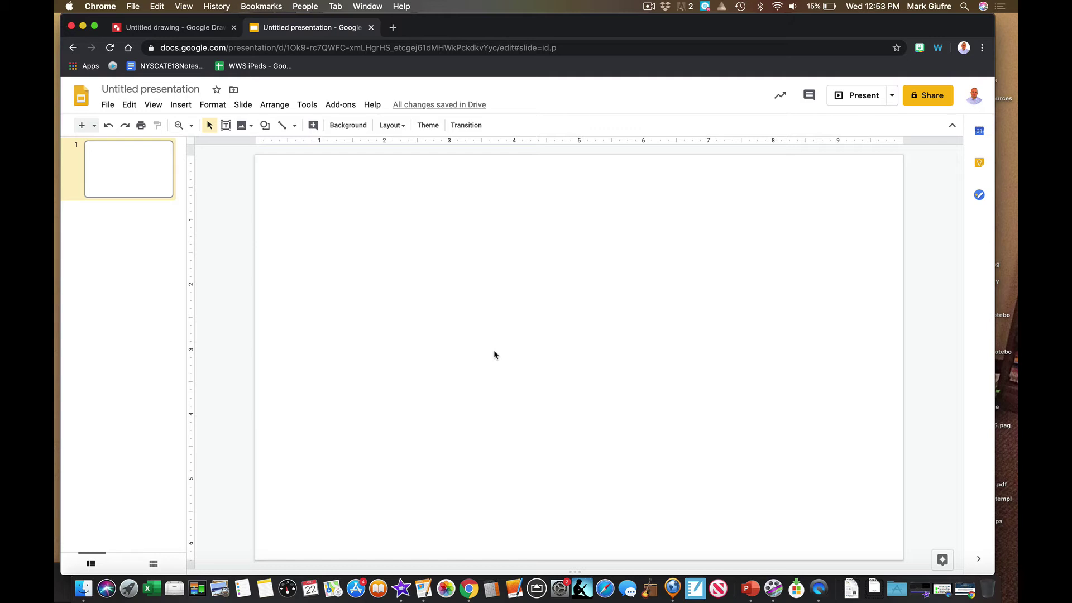
left_click(189, 105)
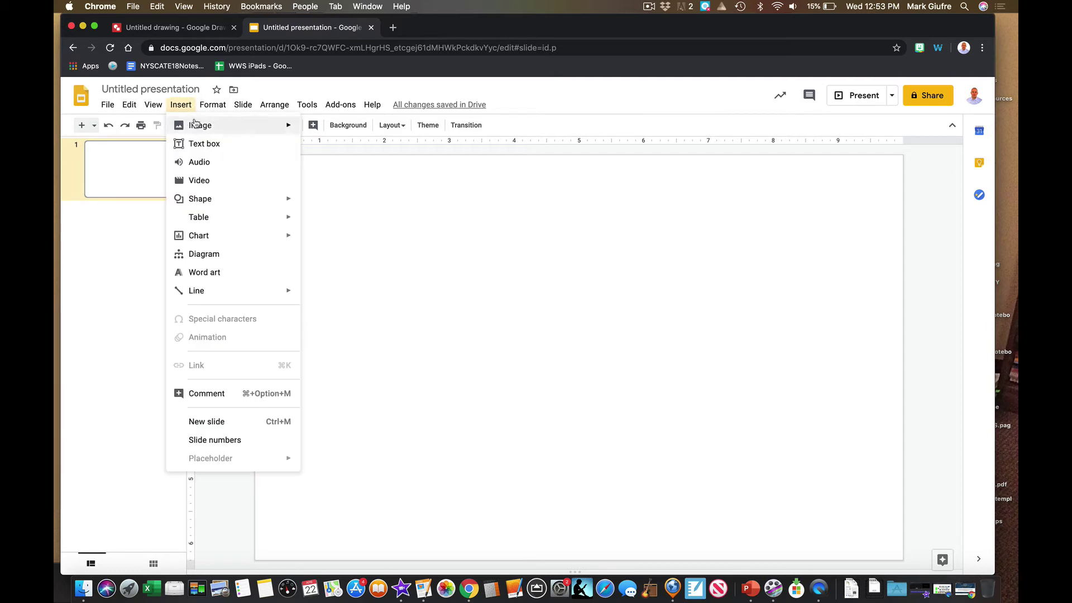
mouse_move(196, 124)
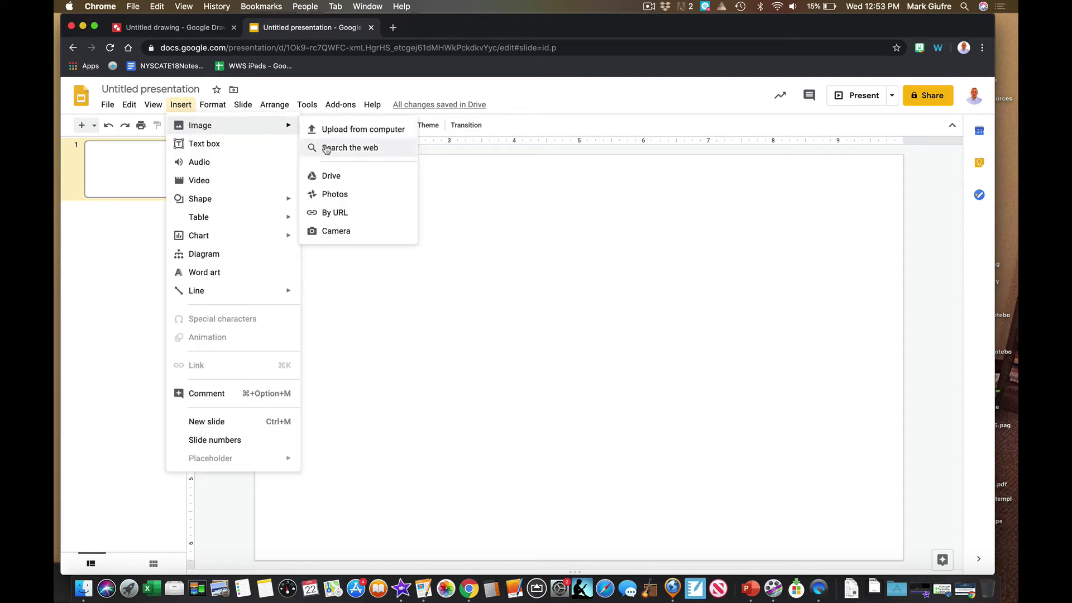